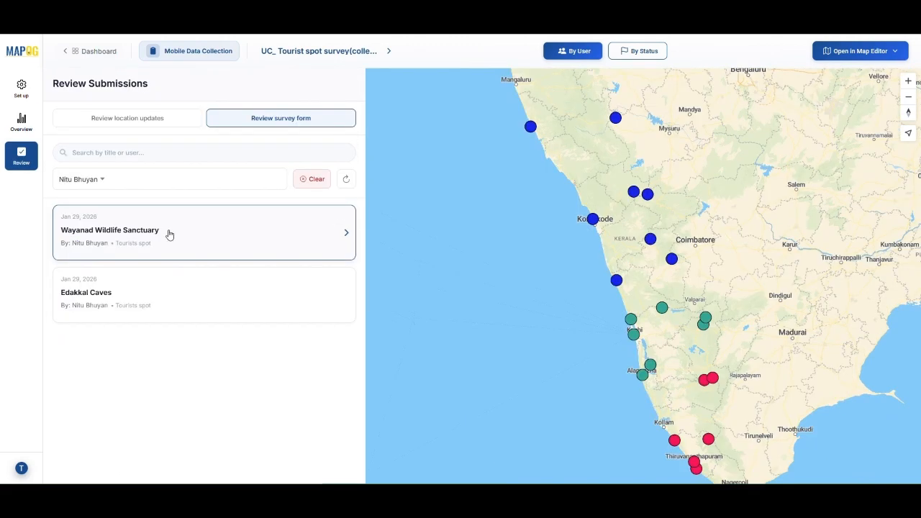
Step: Examine the Wayanad Wildlife Sanctuary survey submission, including its status details and its questions and answers
left_click(169, 234)
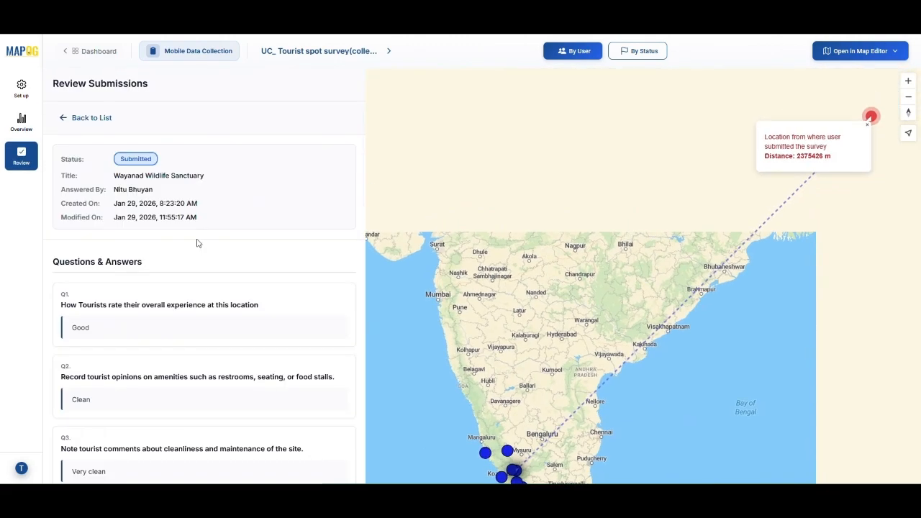
scroll(196, 242, "down", 5)
scroll(194, 245, "down", 10)
scroll(194, 245, "up", 15)
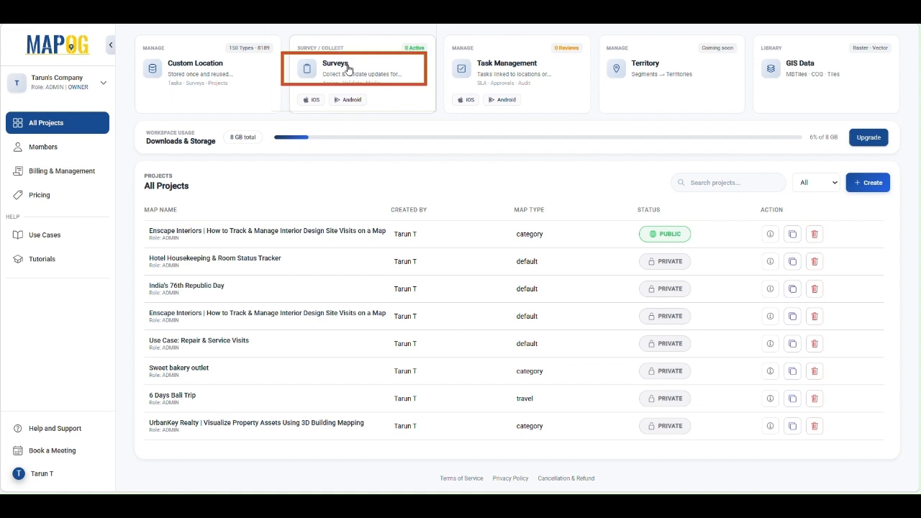
Step: Create a survey project titled "UC_Tourist spot survey(collecting tourist feedbacks and images directly from location)" with a description about visitor impressions, visuals and notes
left_click(384, 68)
left_click(868, 39)
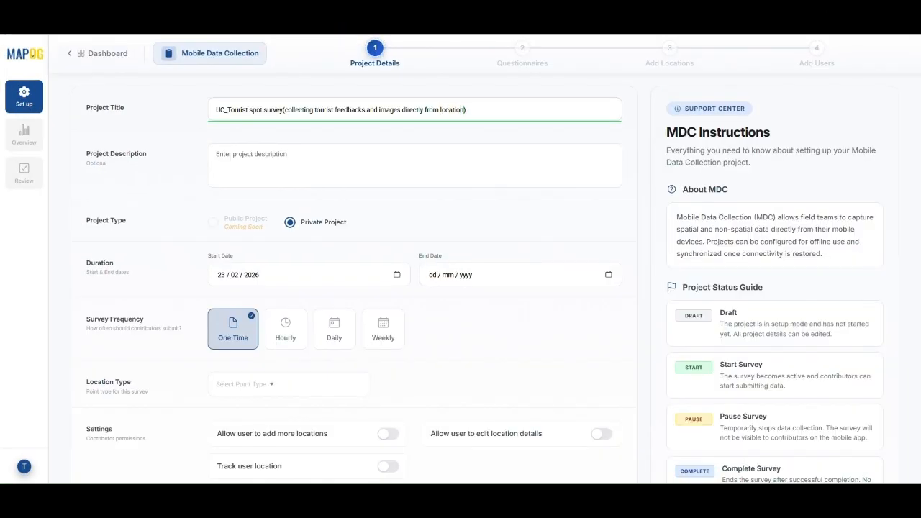
left_click(245, 156)
type("This survey is designed to collect impressions, visuals, and notes from visitors at tourist sites, helping assess visitor satisfaction and identify maintenance needs for these destinations.")
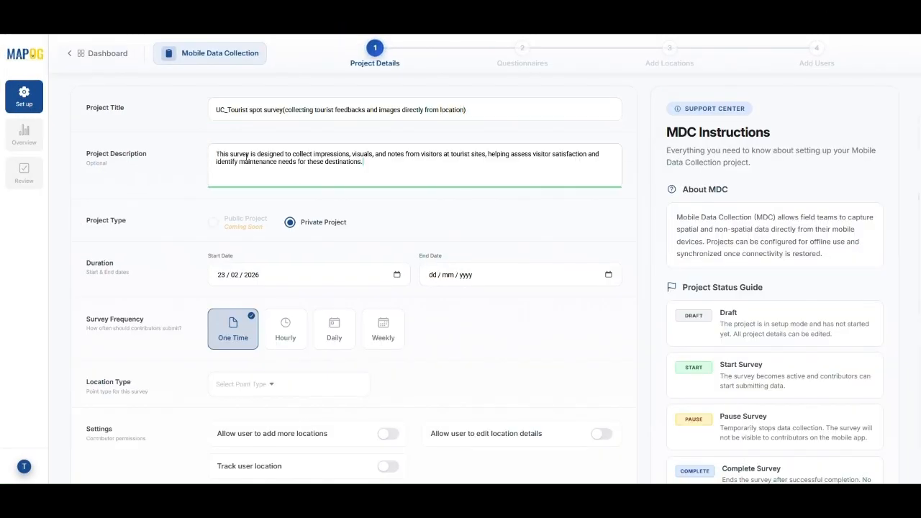
Step: Set the survey duration to start on 27/02/2026 and end on 19/03/2026
left_click(396, 274)
left_click(338, 401)
left_click(608, 274)
left_click(571, 294)
left_click(528, 382)
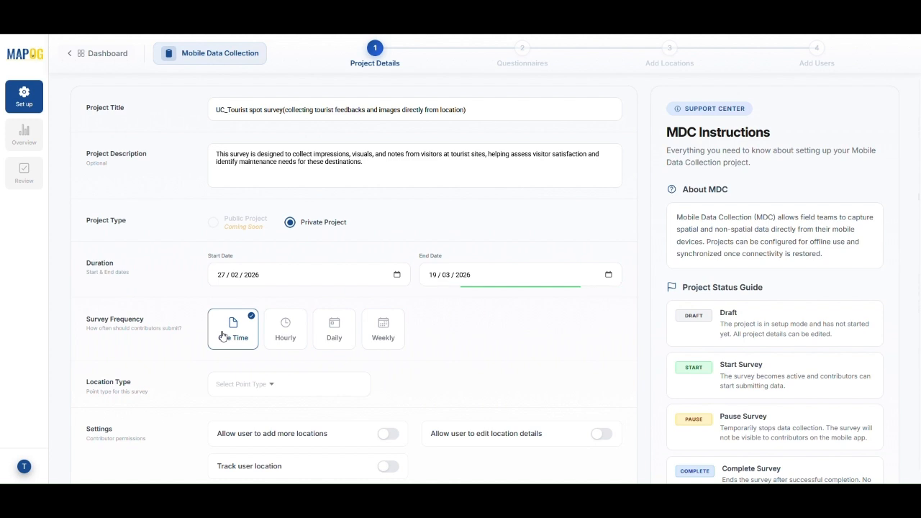
Step: Create a custom location template titled "Tourist sopt survey" with Point geometry and start adding its attributes
left_click(257, 383)
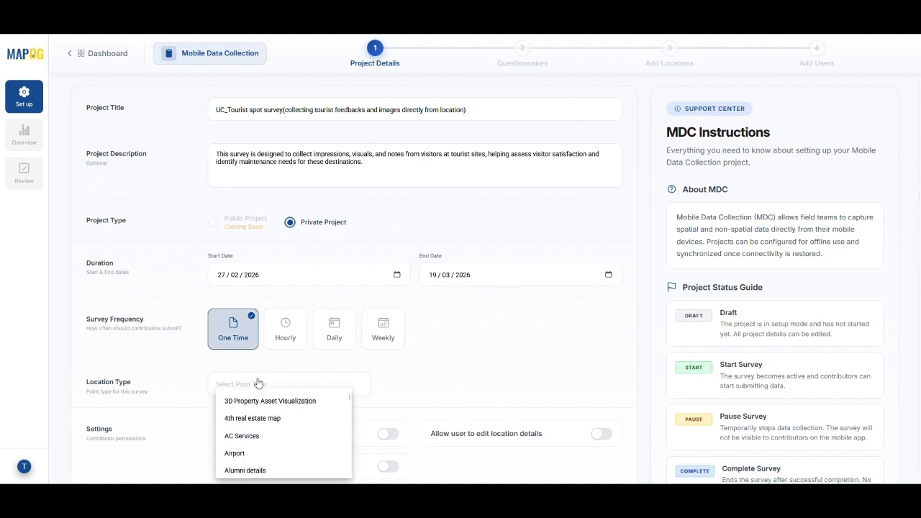
scroll(267, 435, "down", 5)
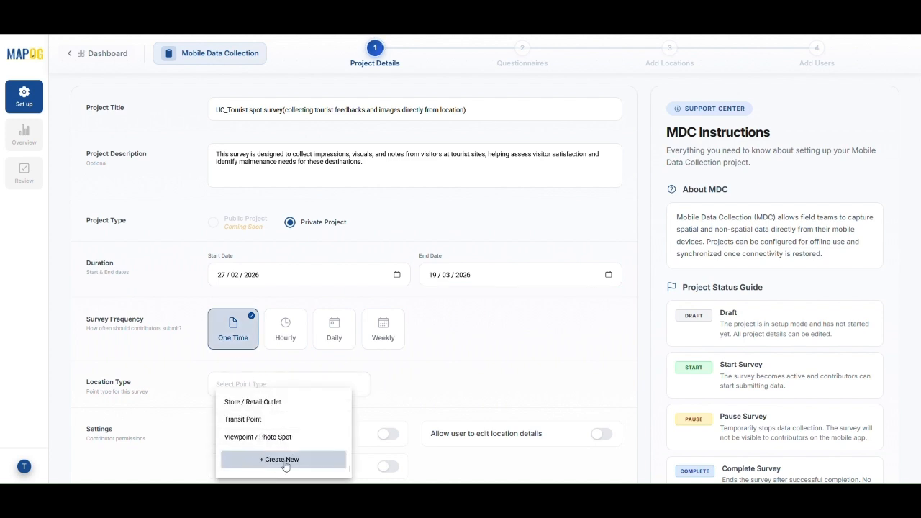
left_click(274, 461)
left_click(489, 347)
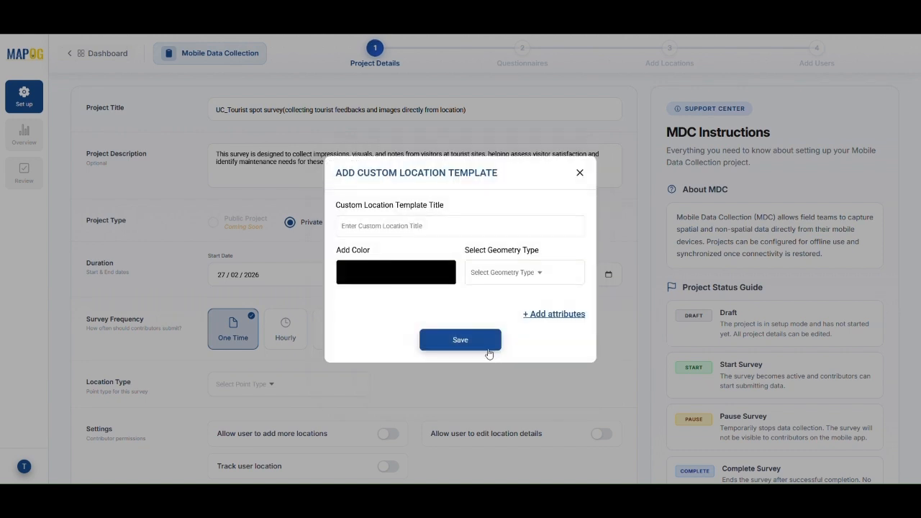
type("Tourist sopt survey")
left_click(504, 272)
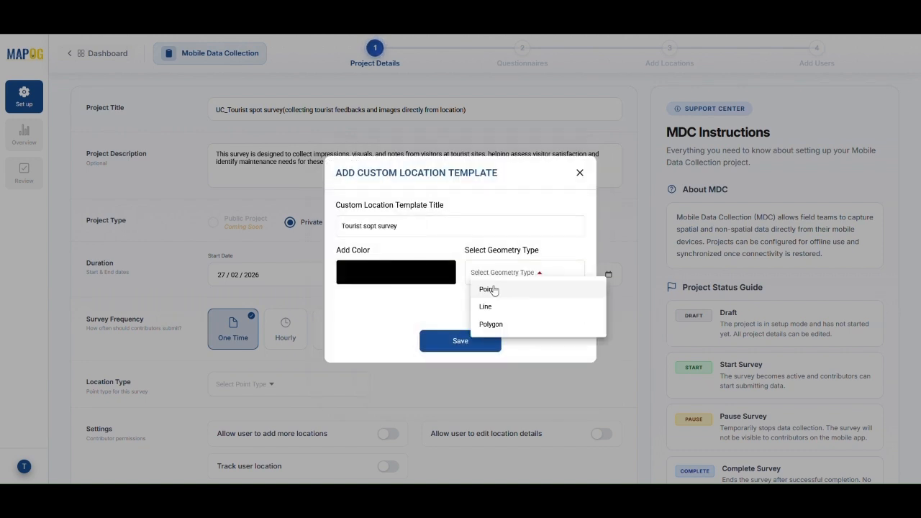
left_click(498, 290)
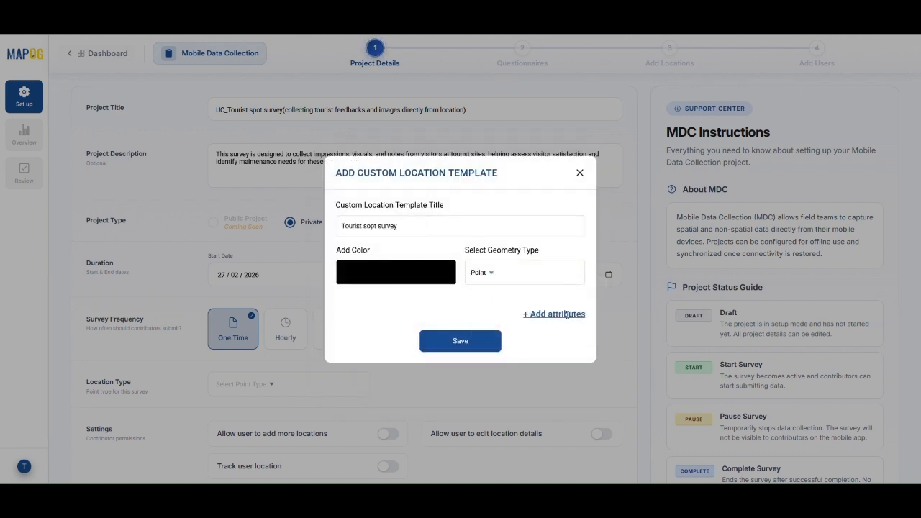
left_click(567, 314)
left_click(418, 313)
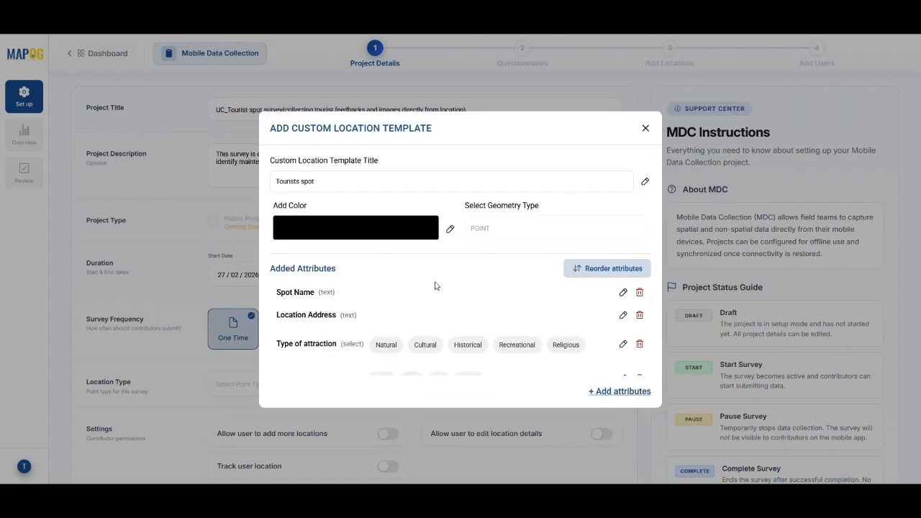
Step: Choose Tourists spot as the location type, enable all three contributor permissions, and save the project details
scroll(432, 310, "down", 5)
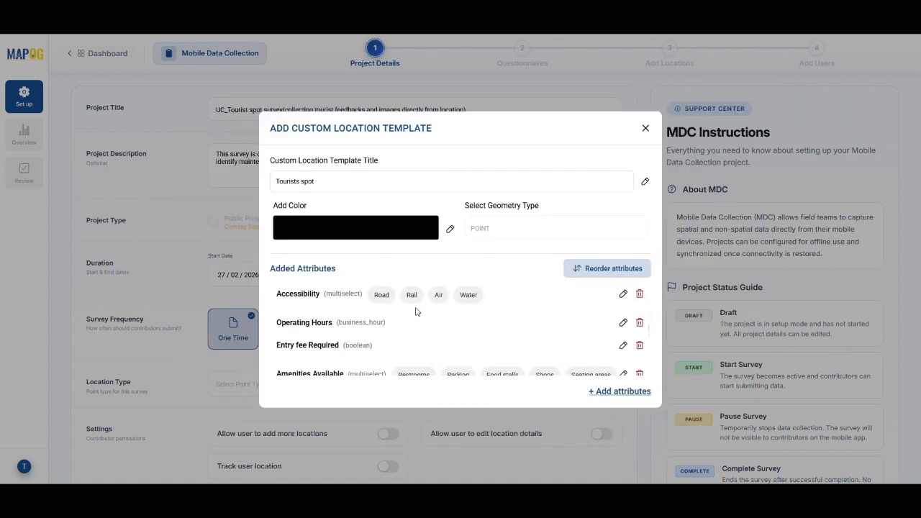
scroll(424, 339, "up", 5)
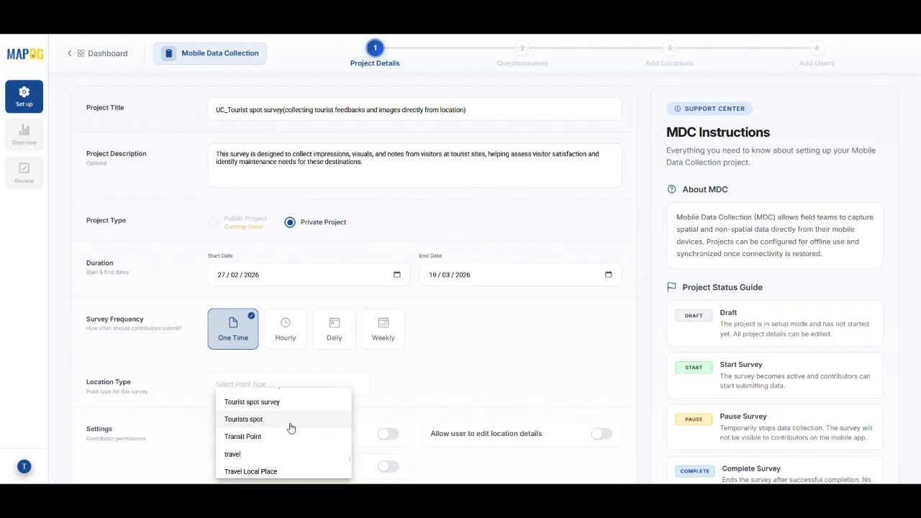
left_click(291, 422)
scroll(353, 405, "down", 1)
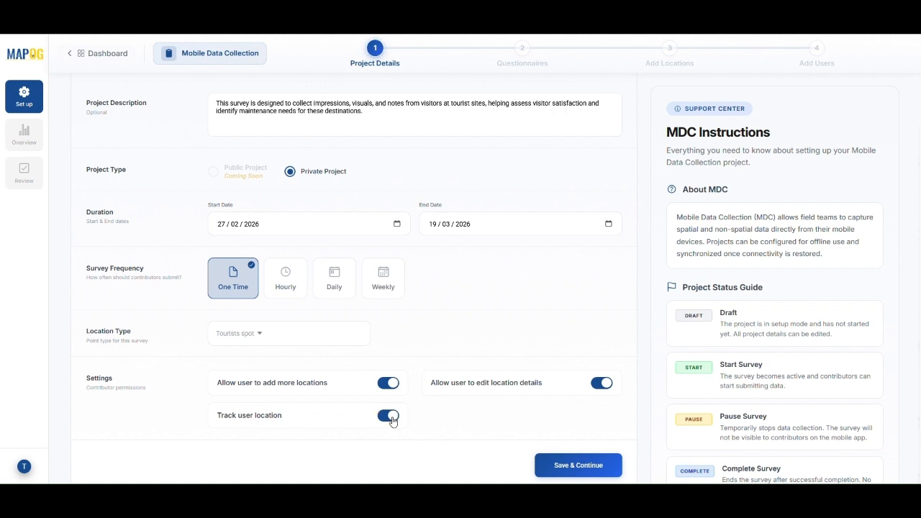
left_click(572, 465)
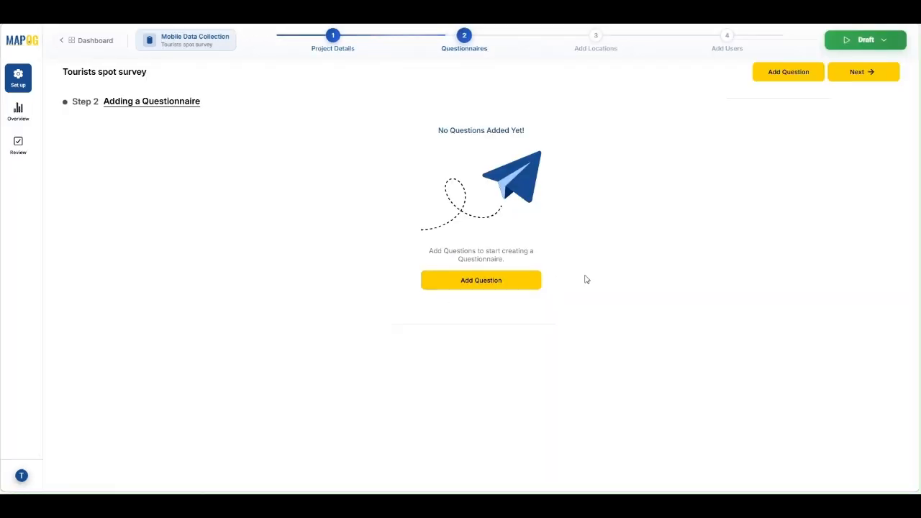
Step: Add the question "How would you classify the spot?" with the Select (DropDown) answer type
left_click(476, 287)
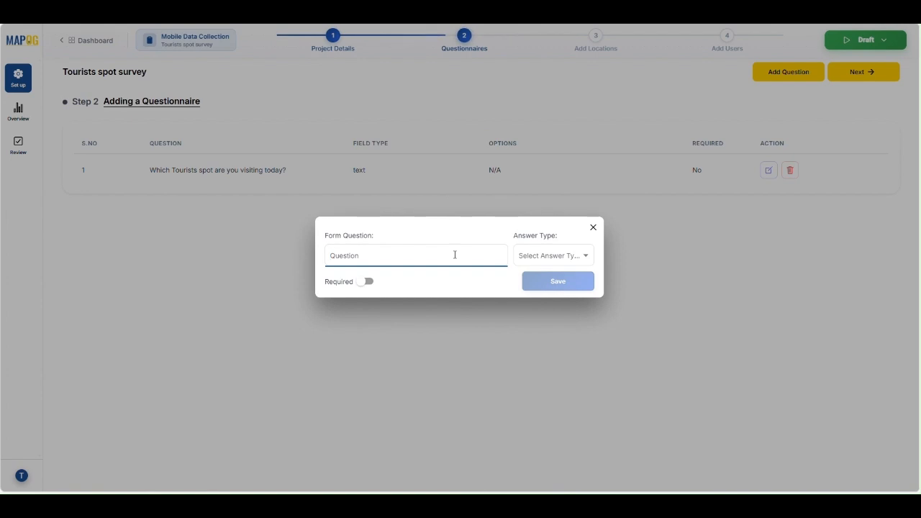
type("How would you classify the ")
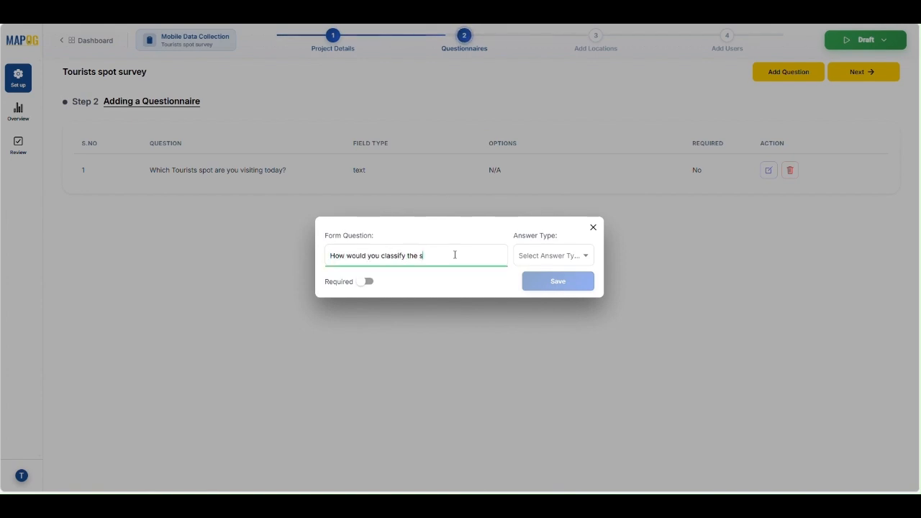
type("spot?")
left_click(552, 256)
left_click(544, 331)
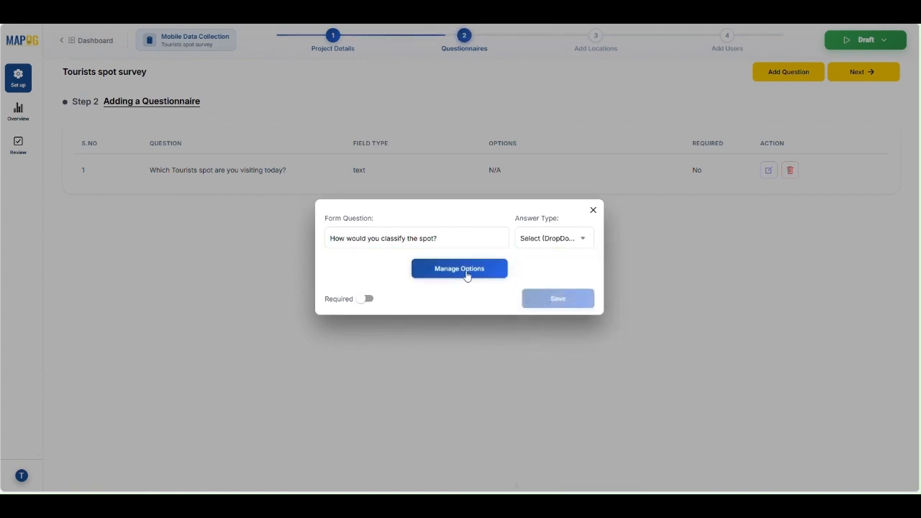
Step: Give the classification question the options Natural, Cultural, Historical, Recreational and Religious, and save it
left_click(446, 271)
left_click(389, 251)
type("Natural")
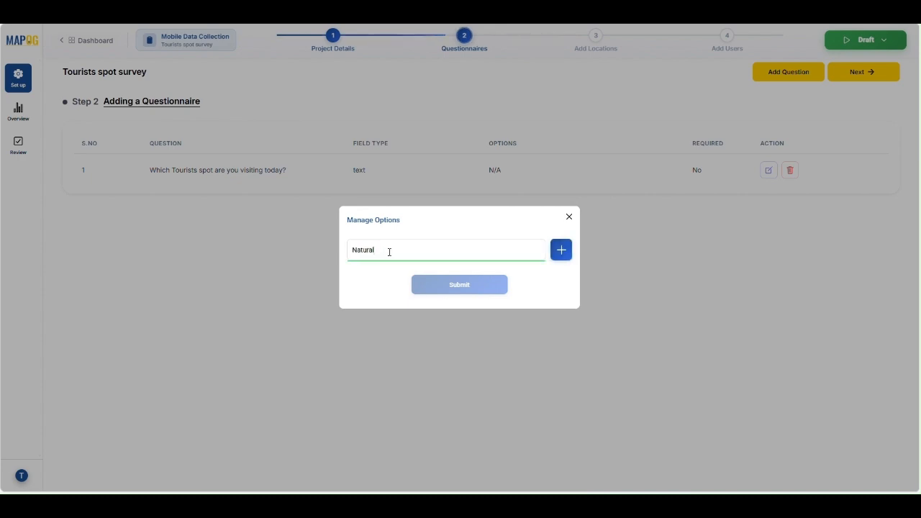
key("Return")
type("Cultural")
left_click(562, 228)
type("Historical")
left_click(560, 220)
type("Recreational")
left_click(561, 213)
type("Religious")
left_click(561, 209)
left_click(451, 328)
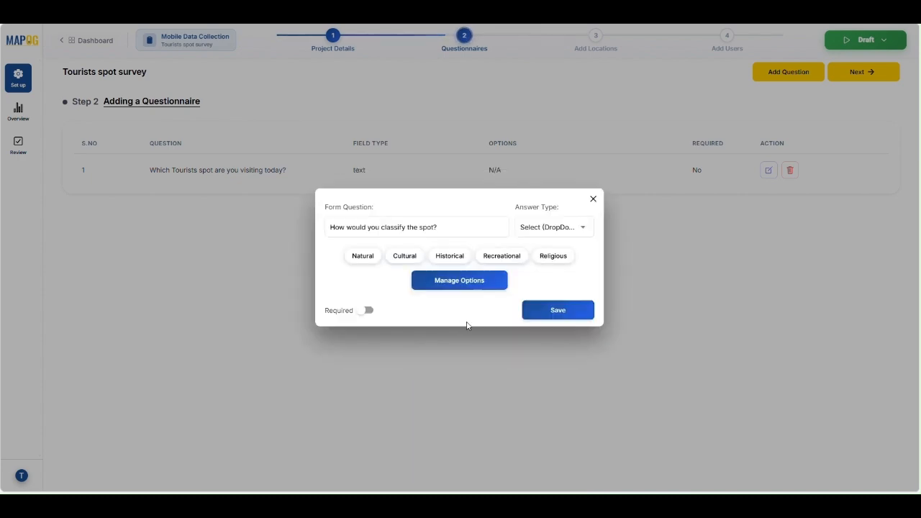
left_click(547, 310)
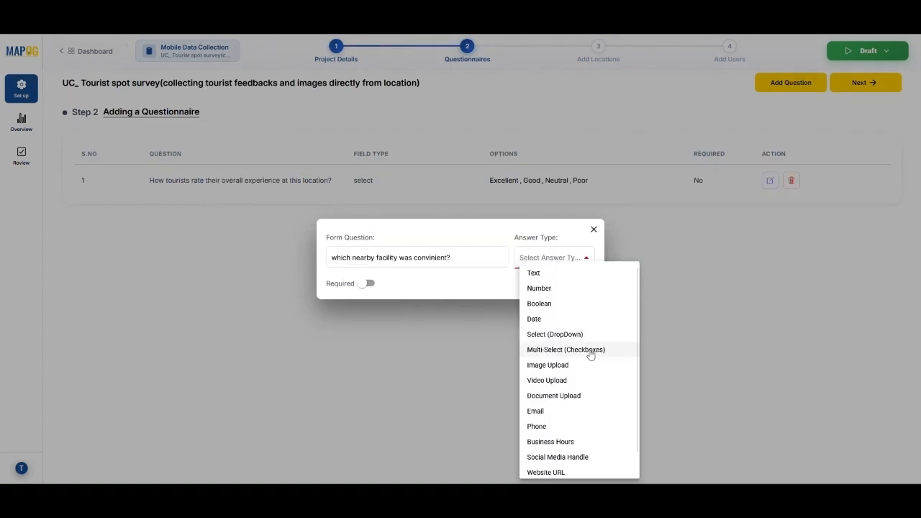
Step: Set the nearby facility question to Multi-Select (Checkboxes) and save "Did visitors felt safe during the visit?" as a Boolean question
left_click(590, 351)
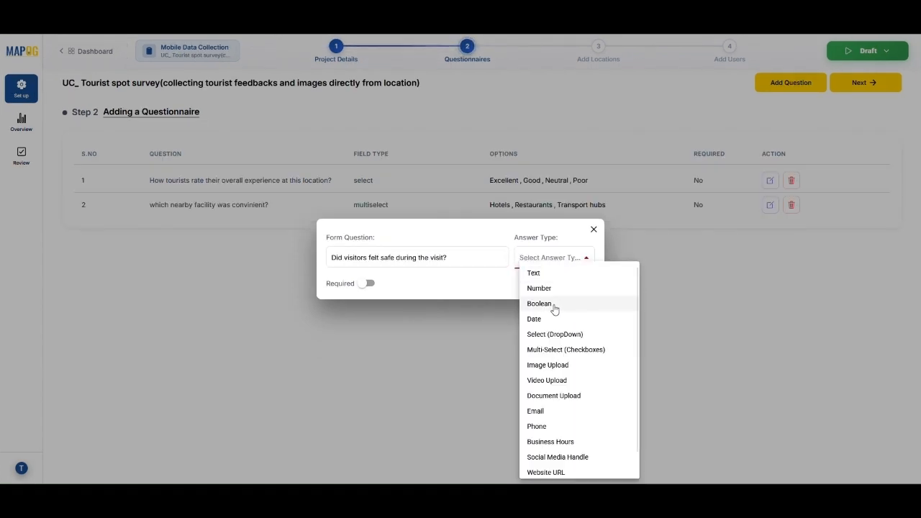
left_click(554, 303)
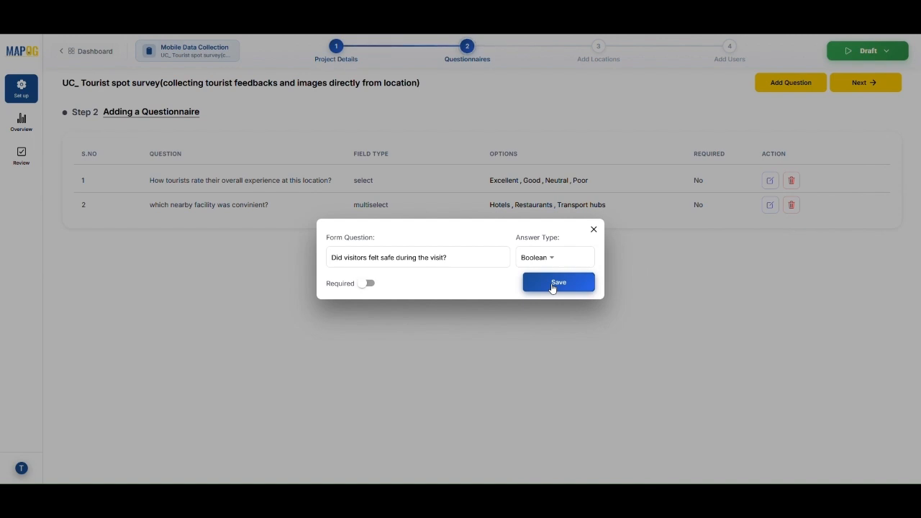
left_click(553, 288)
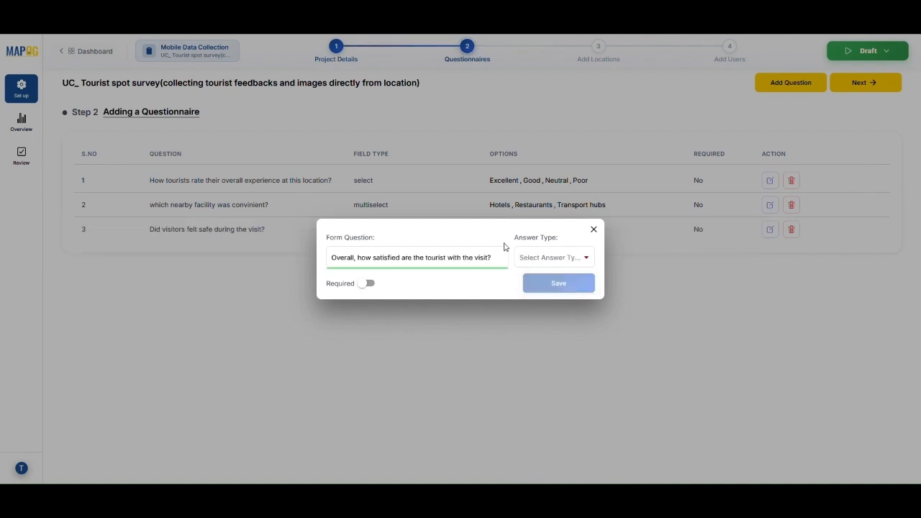
Step: Save the overall tourist satisfaction question with a Number answer and the nearby facilities and amenities images question with Image Upload
left_click(554, 258)
left_click(547, 291)
left_click(547, 291)
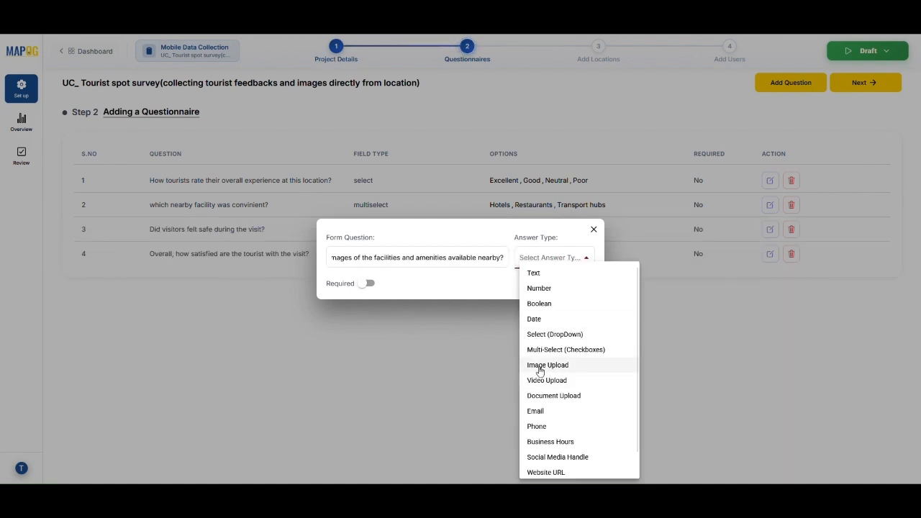
left_click(539, 366)
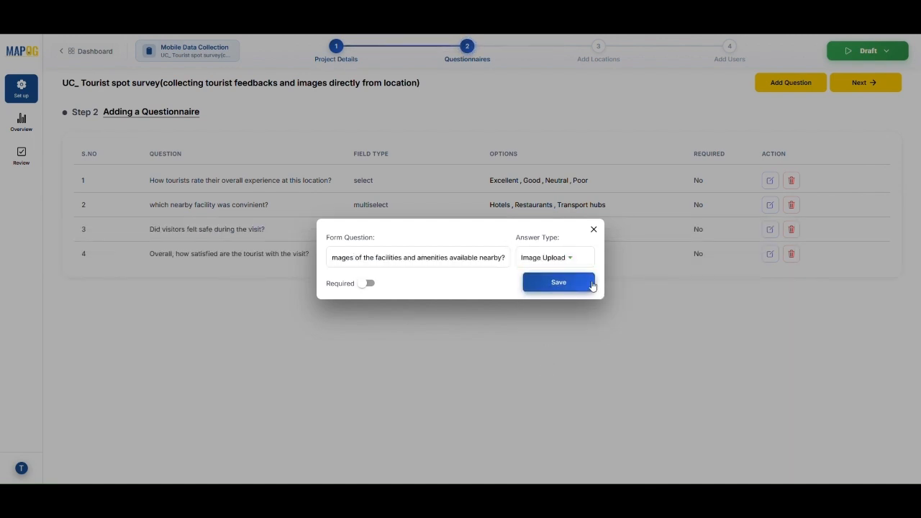
left_click(526, 282)
Step: Add a Medical option to the question about which nearby facility was convenient
left_click(769, 204)
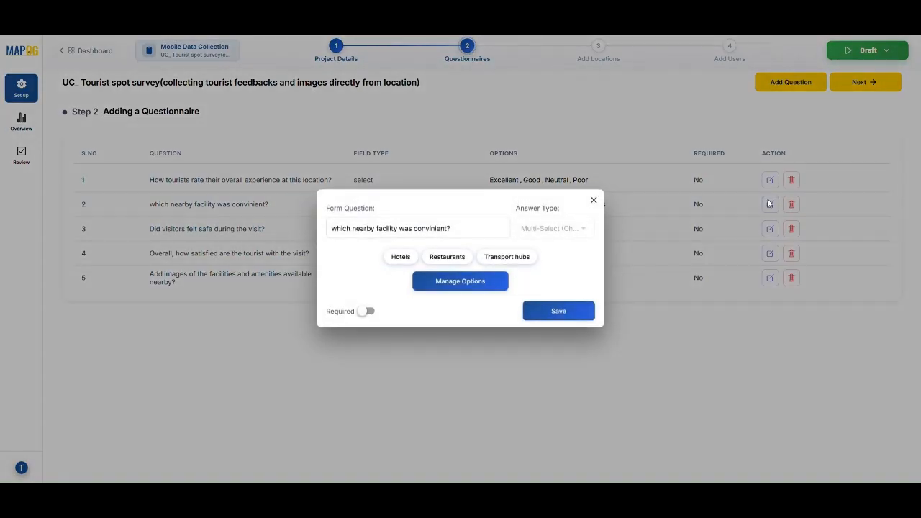
left_click(475, 282)
type("Medical")
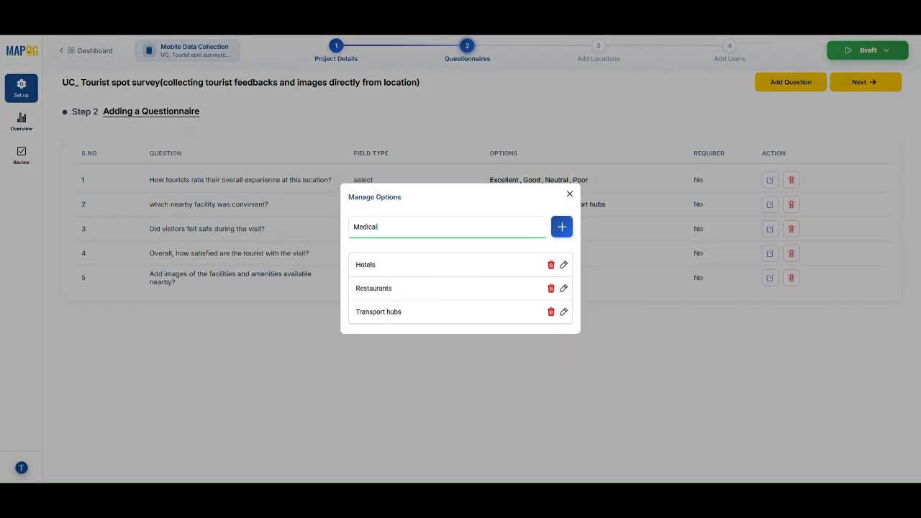
left_click(562, 228)
left_click(572, 318)
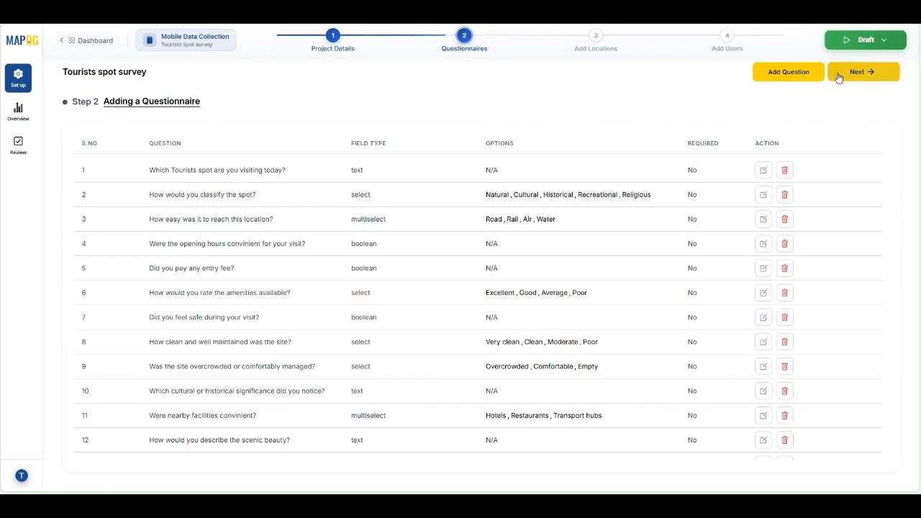
Step: Proceed to adding locations and upload kerala_tourist_spots.csv with the Tourists spot template
left_click(839, 77)
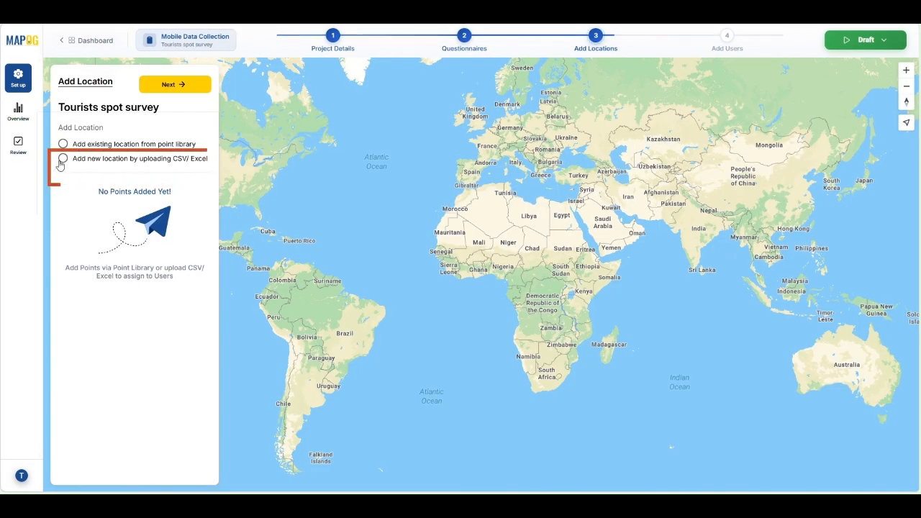
left_click(61, 161)
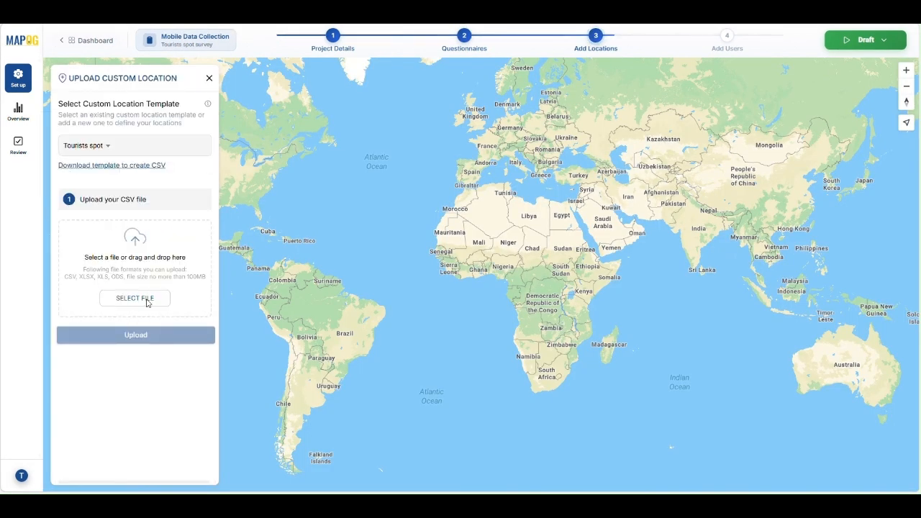
left_click(136, 298)
scroll(47, 116, "down", 2)
left_click(47, 136)
left_click(173, 67)
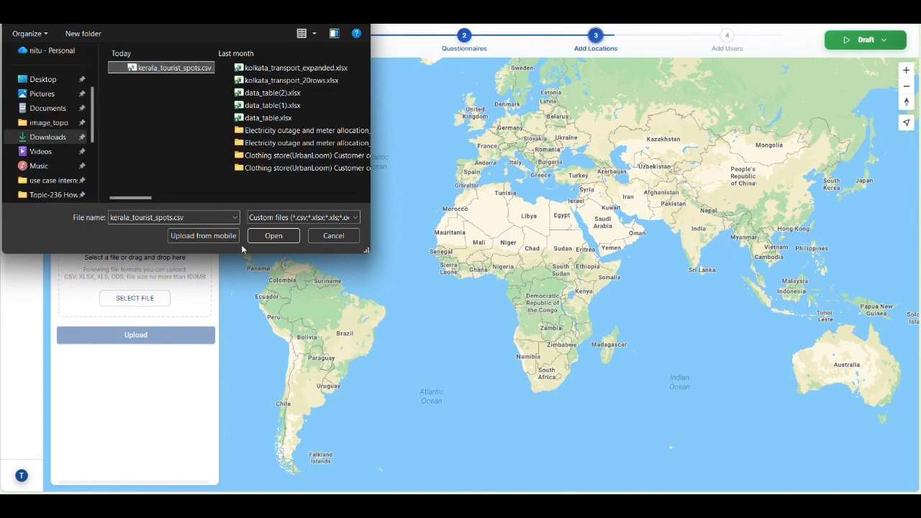
left_click(265, 236)
left_click(154, 341)
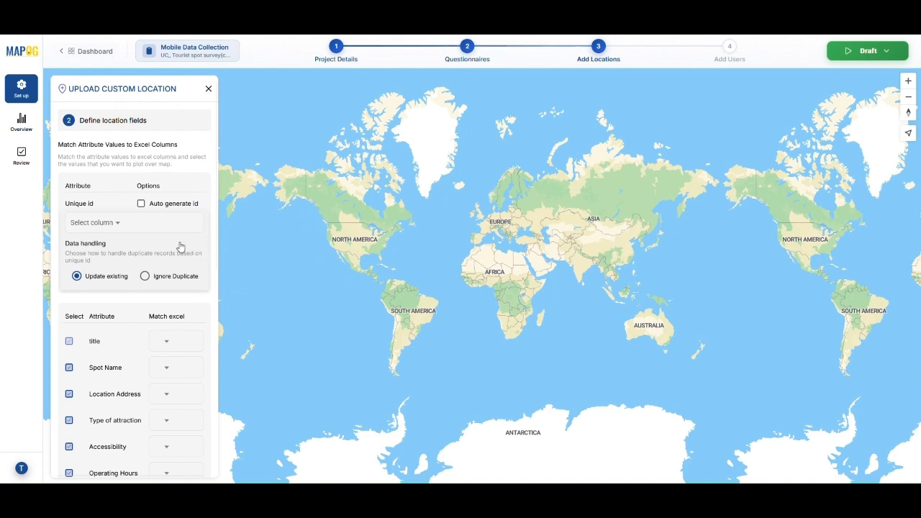
Step: Use Tourist Spot as the unique id and match the safety features and cultural value attributes to their CSV columns
left_click(93, 224)
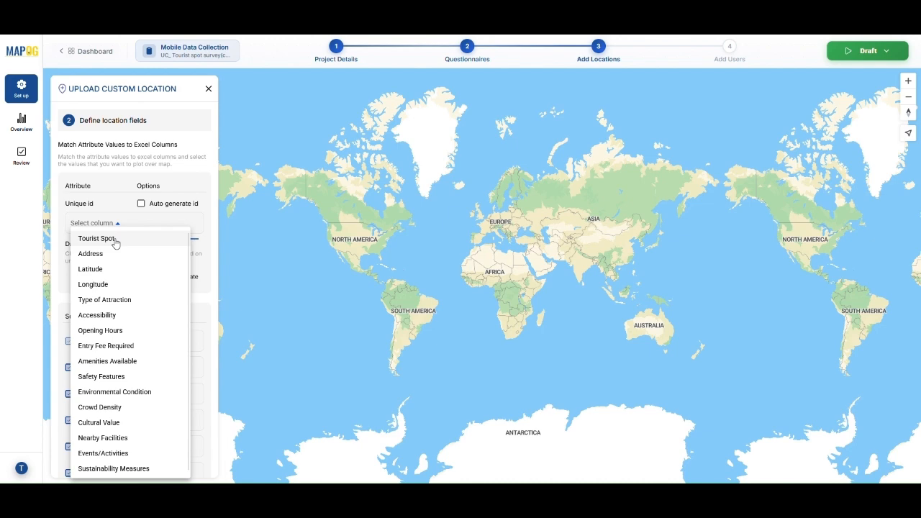
left_click(115, 243)
scroll(130, 274, "down", 4)
left_click(171, 308)
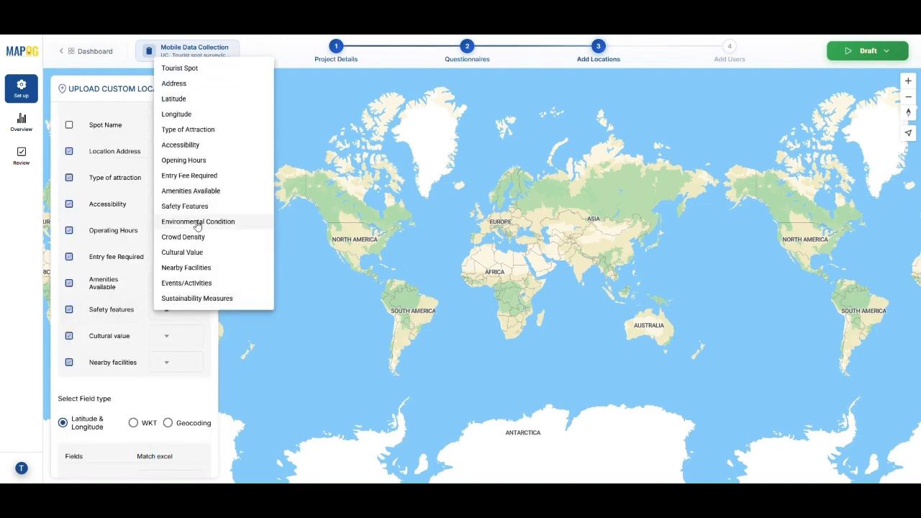
left_click(185, 206)
left_click(173, 336)
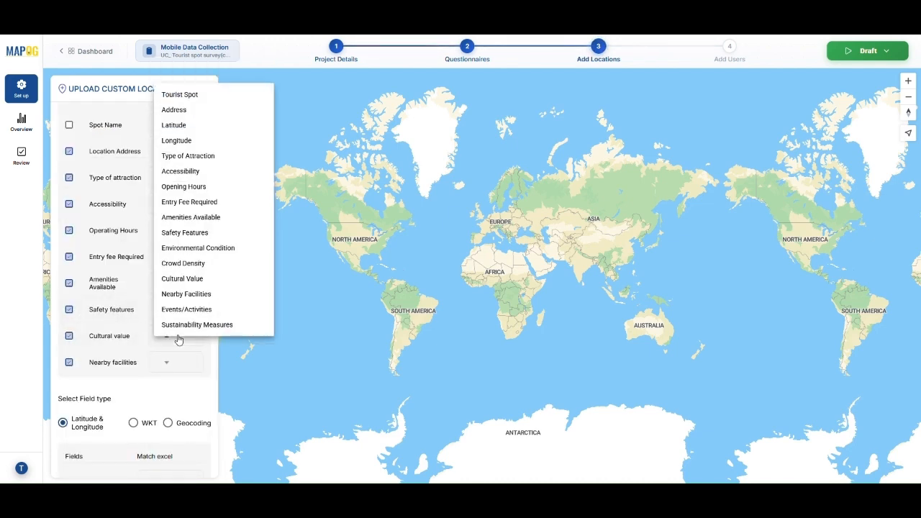
left_click(170, 285)
Step: Match the longitude field to the Longitude column and submit the location field definitions
scroll(88, 287, "down", 2)
left_click(154, 335)
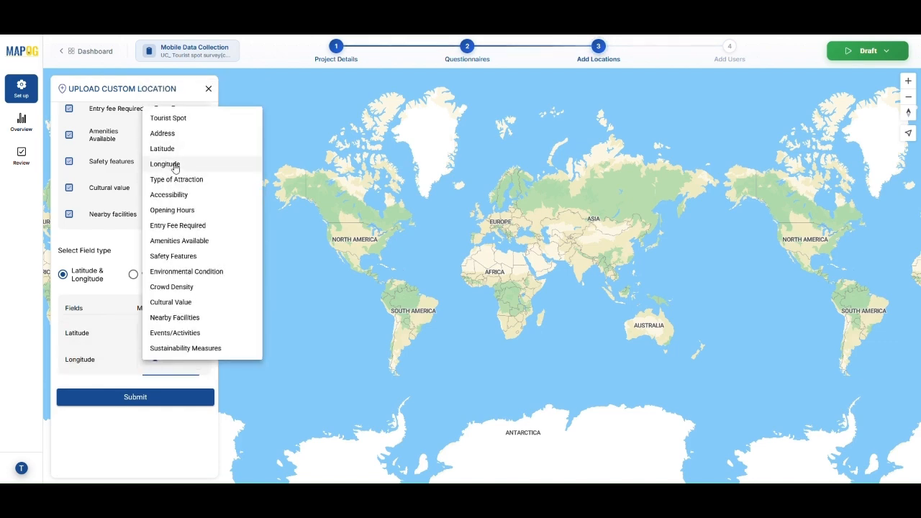
left_click(173, 165)
left_click(143, 400)
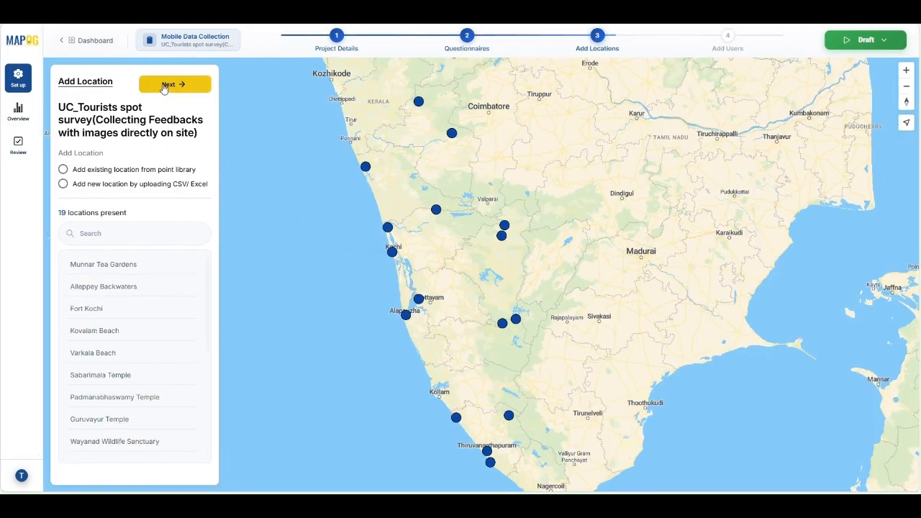
Step: Proceed to adding users and enter a new member's email with the Others role
left_click(164, 87)
left_click(155, 235)
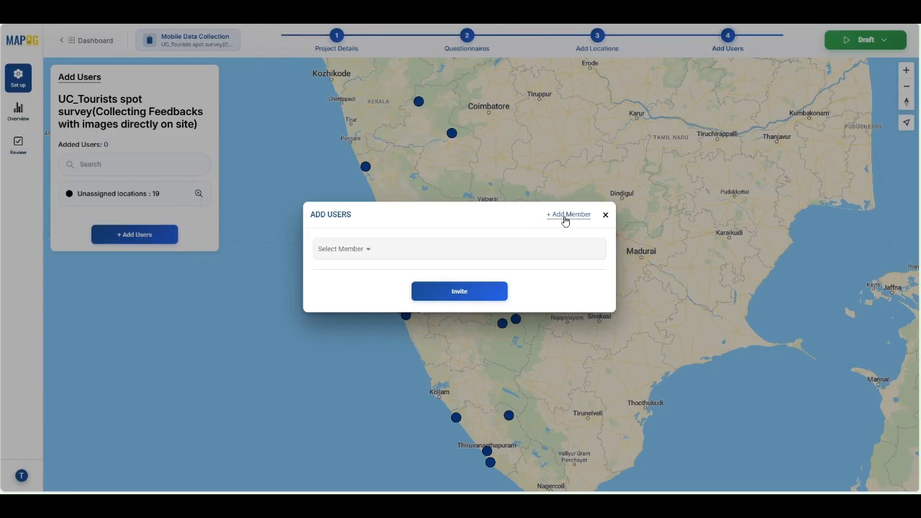
left_click(566, 220)
left_click(376, 241)
type("@gmail.com")
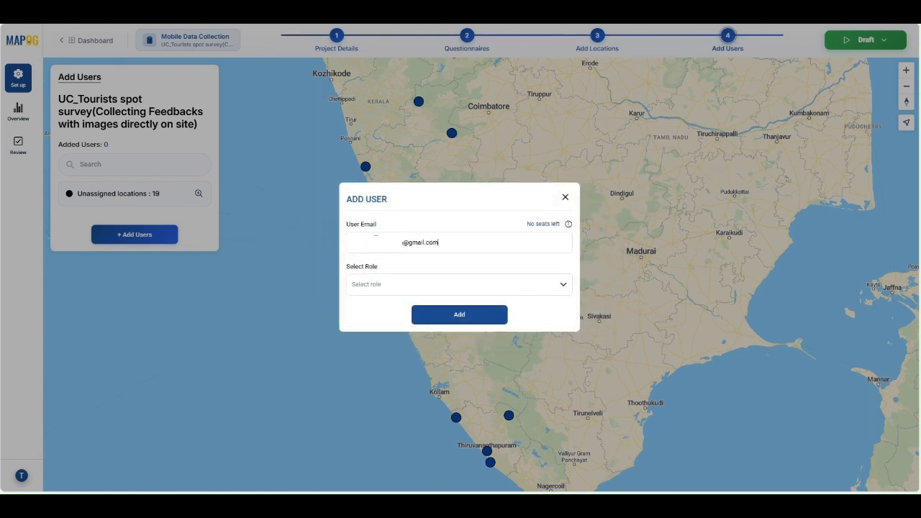
left_click(447, 294)
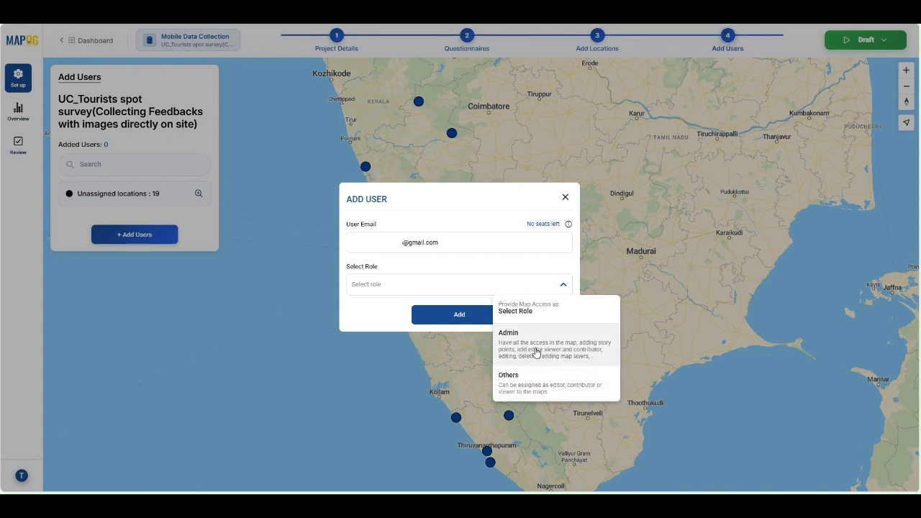
left_click(536, 353)
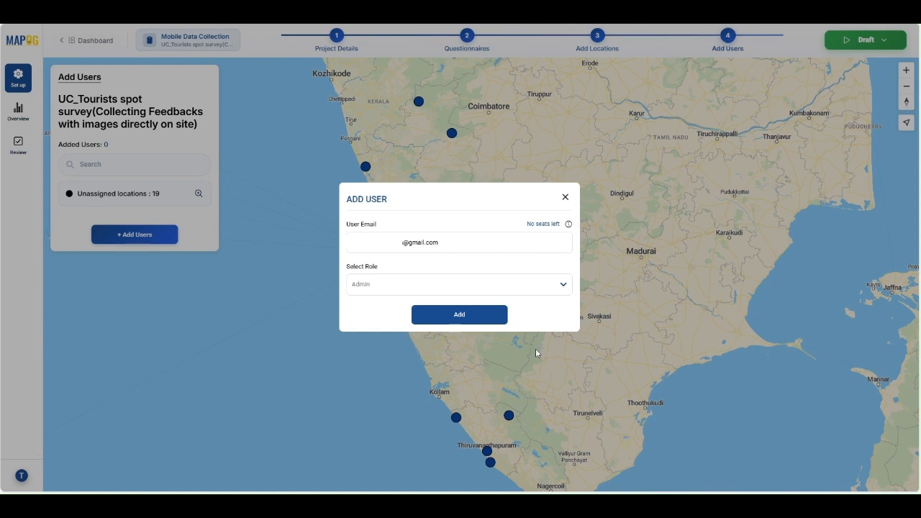
left_click(558, 292)
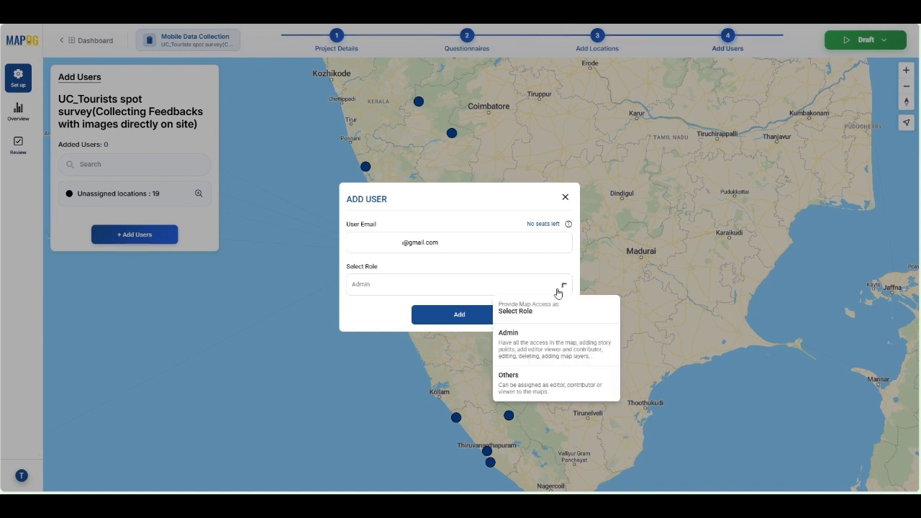
left_click(536, 381)
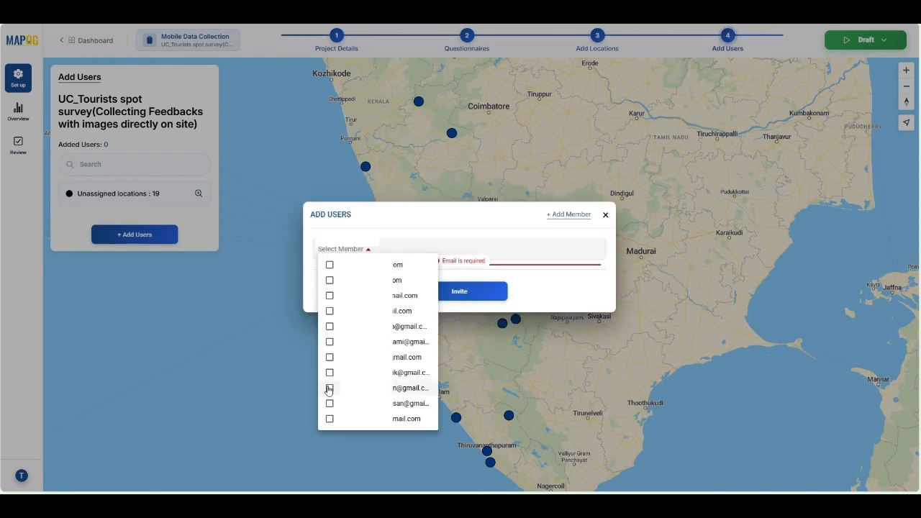
Step: Select the team members to survey the spots and invite them to the project
left_click(329, 388)
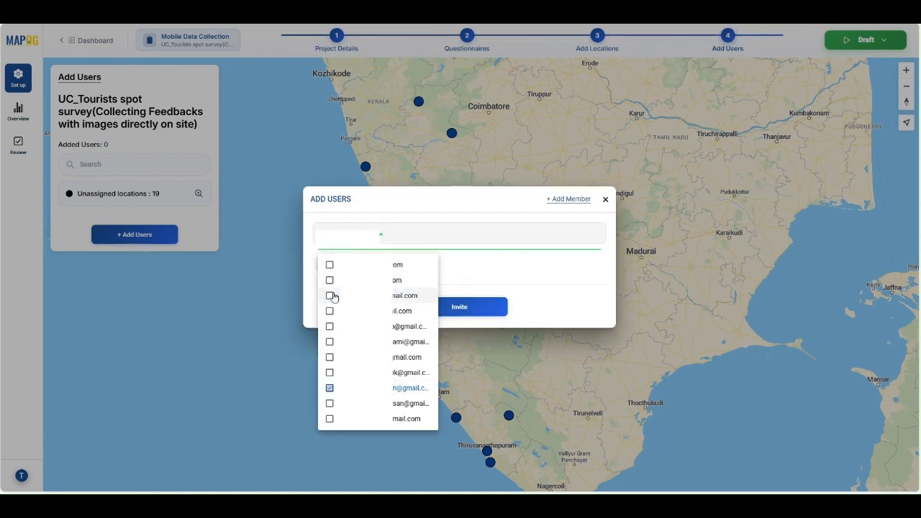
left_click(491, 321)
left_click(491, 320)
Step: Assign the northern Kerala locations to the second user by drawing an area polygon around them on the map
left_click(151, 244)
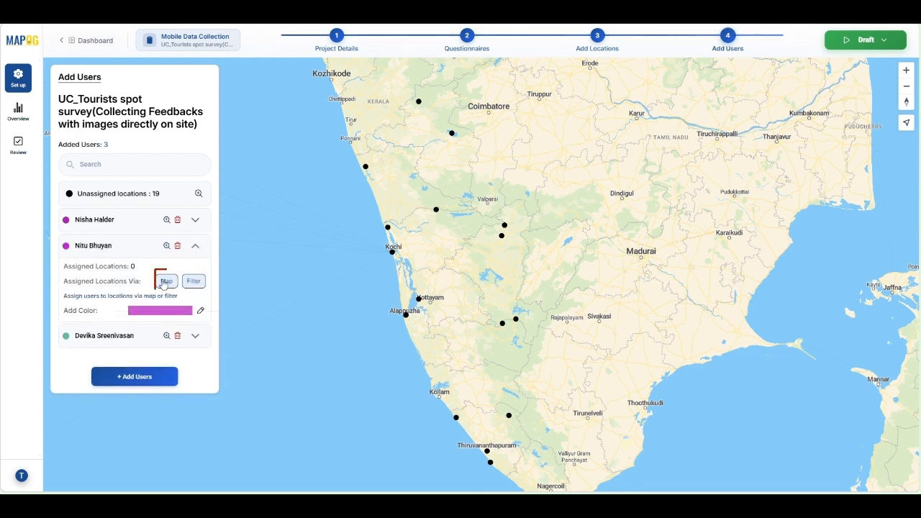
left_click(164, 283)
left_click(428, 104)
left_click(655, 216)
left_click(637, 350)
left_click(543, 362)
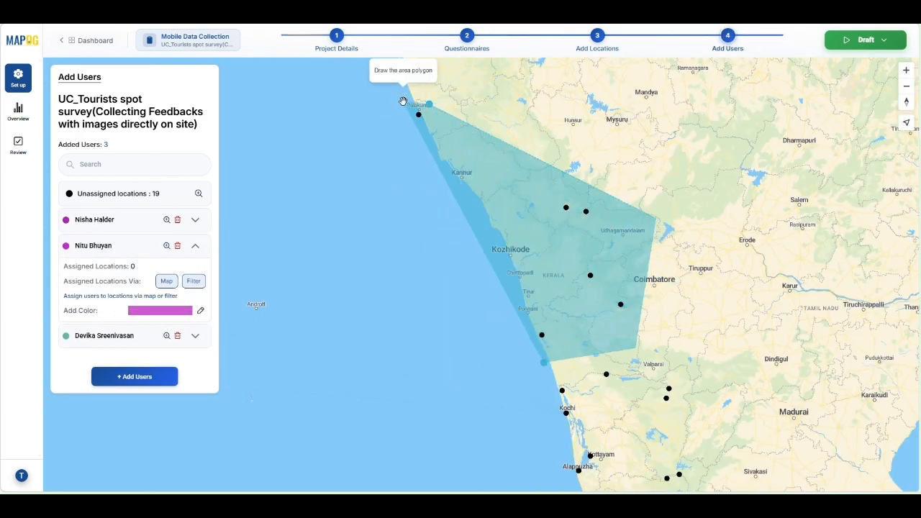
double_click(403, 101)
left_click(490, 276)
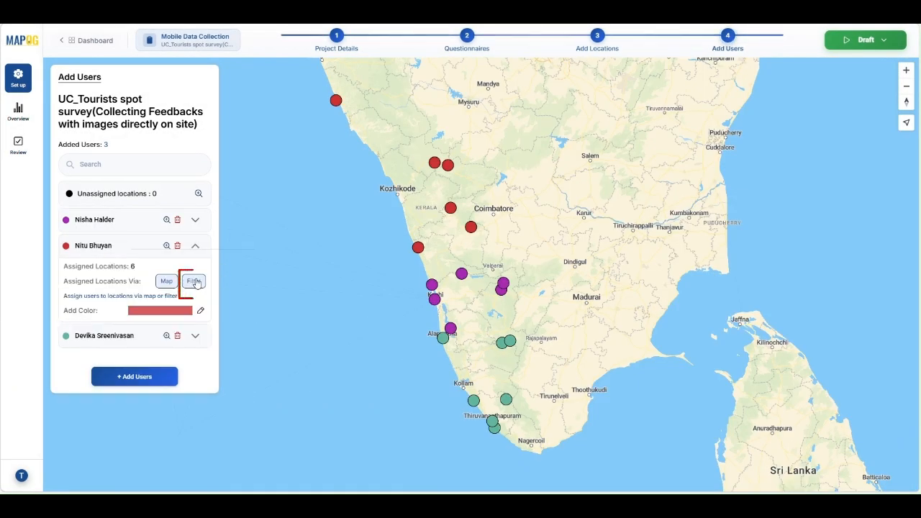
Step: Filter all Tourists spot points in the second user's assignment list and close it without assigning any
left_click(194, 282)
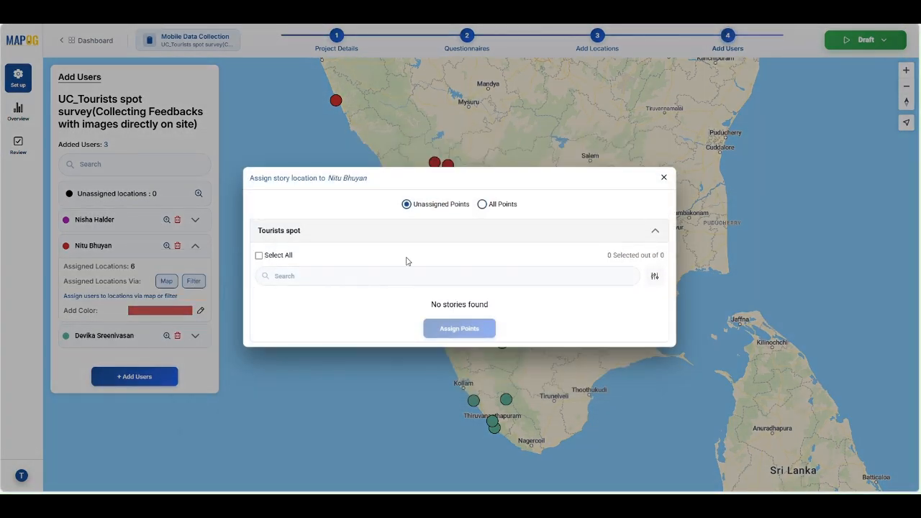
left_click(482, 204)
left_click(653, 238)
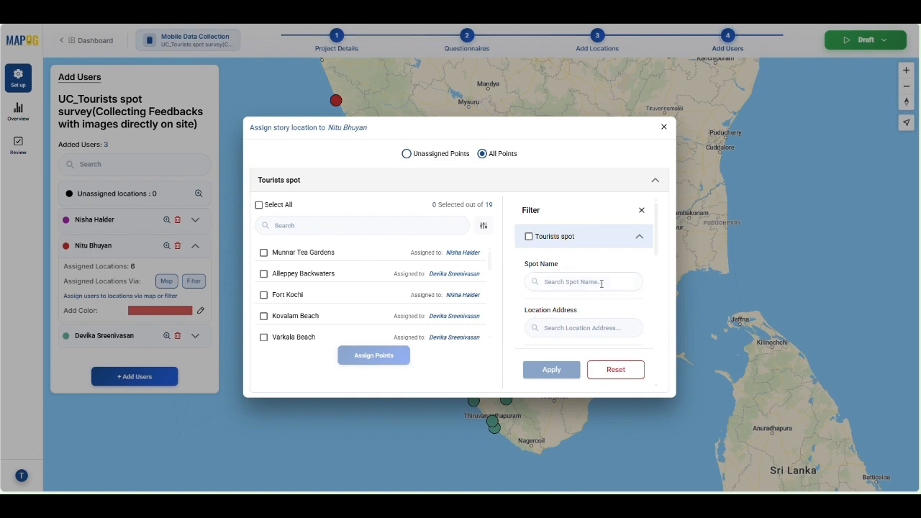
scroll(583, 288, "down", 5)
left_click(530, 247)
scroll(575, 288, "down", 5)
scroll(576, 302, "up", 10)
left_click(551, 369)
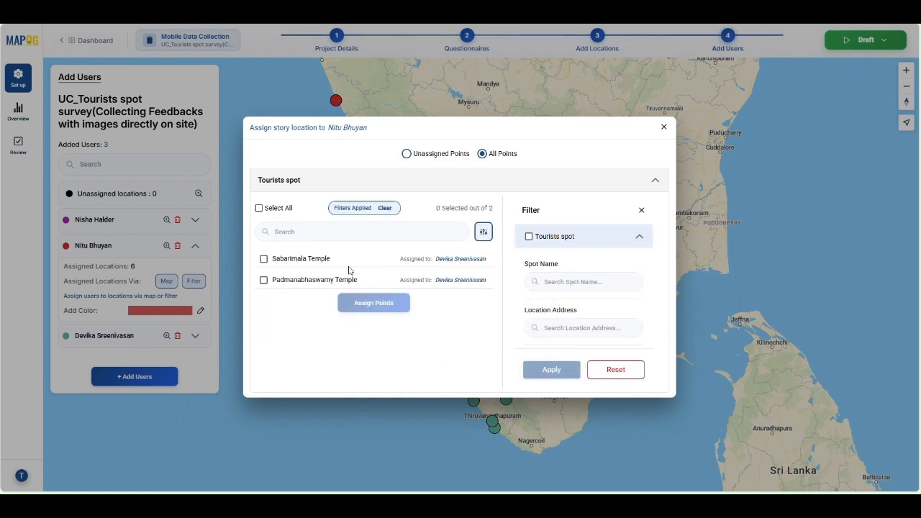
left_click(664, 127)
Step: Start the survey and open "UC_Tourists spot survey(Collecting Feedbacks with images directly on site)" in the MAPOG mobile app
left_click(865, 40)
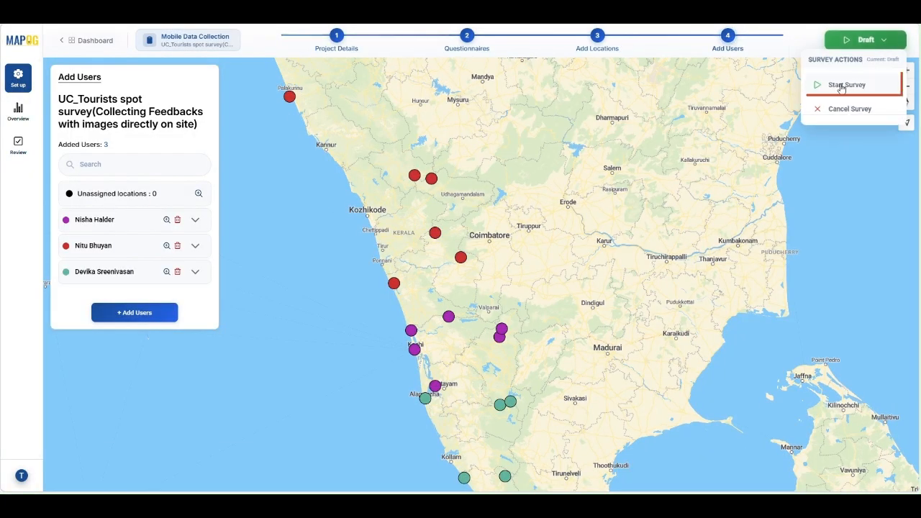
left_click(844, 86)
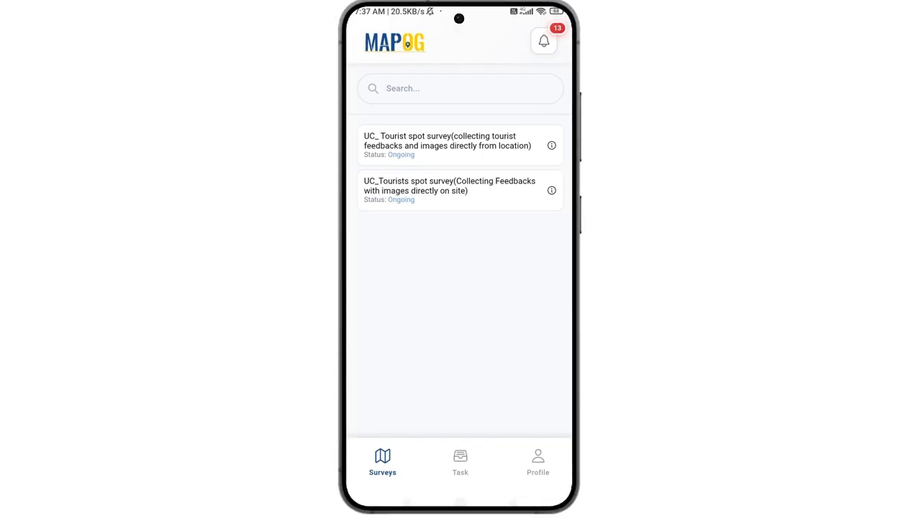
left_click(449, 186)
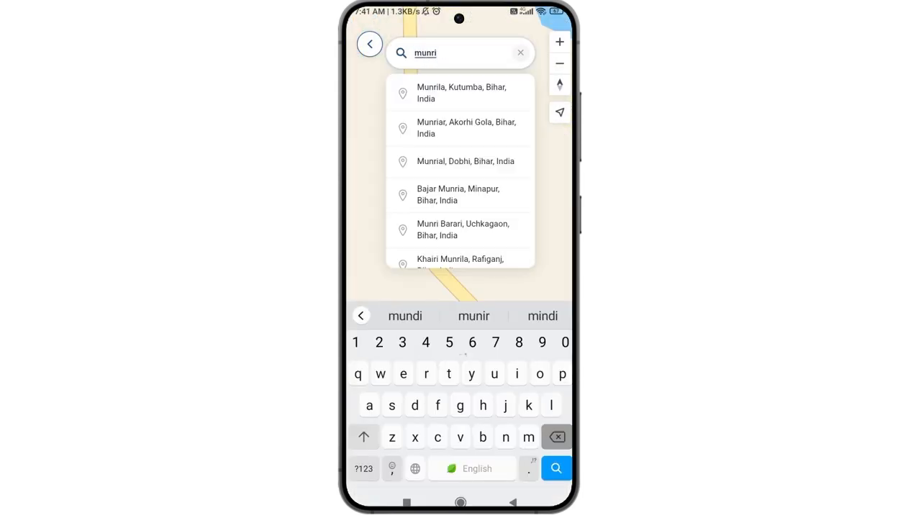
Step: Save a custom location "Munroe island" in Kollam with the description "A clyster of small islands at the confluence of Ashtamundi lake and Kallada river."
type("oe island, Kollam S")
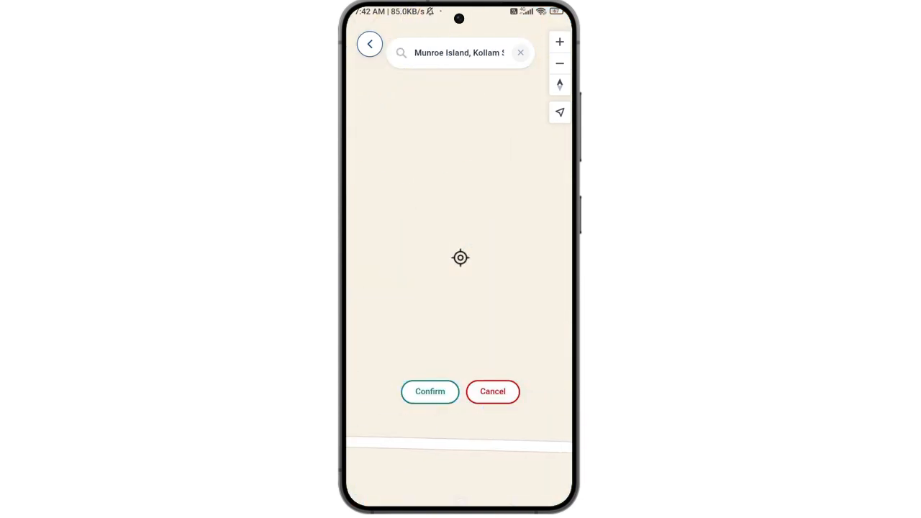
left_click(429, 391)
type("A clyster of small islands at the confluence of Ashtamundi lake  and Kallada river.")
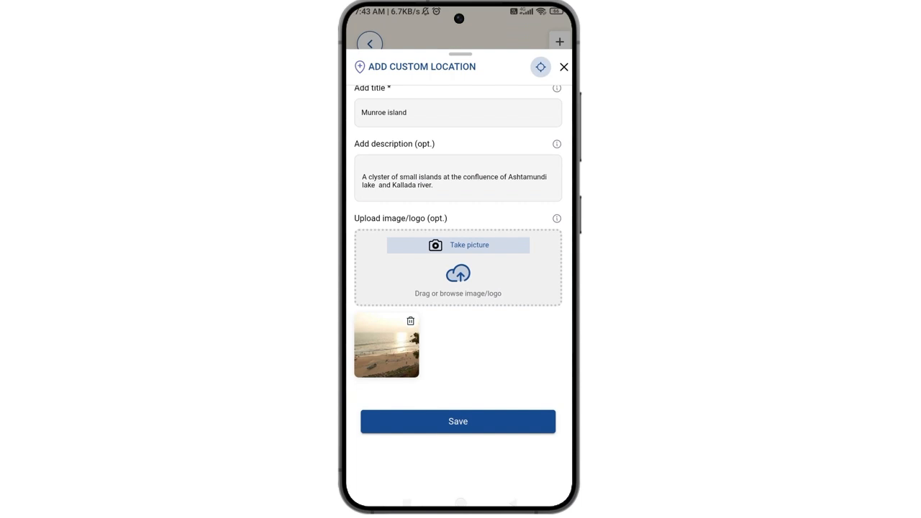
left_click(457, 422)
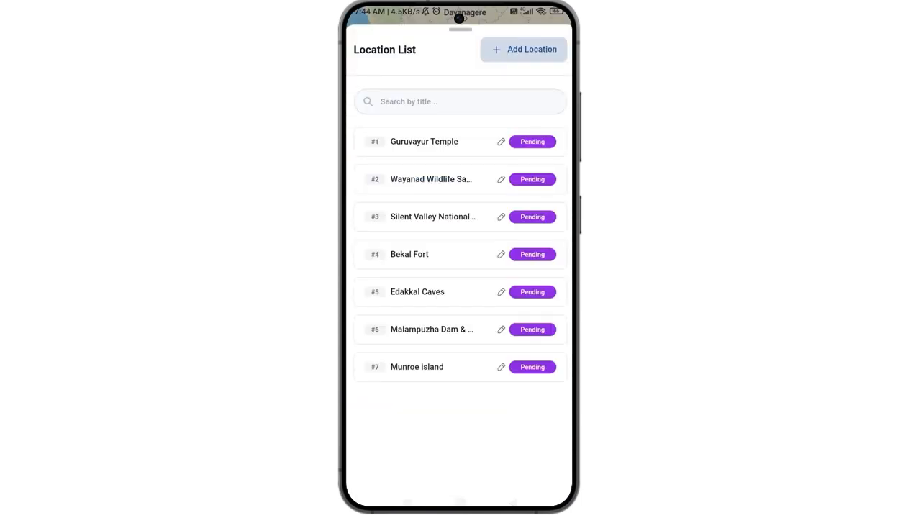
Step: Open the Edakkal Caves survey, answer the visited spot with "Edakkal caves" and classify it as Natural
left_click(414, 292)
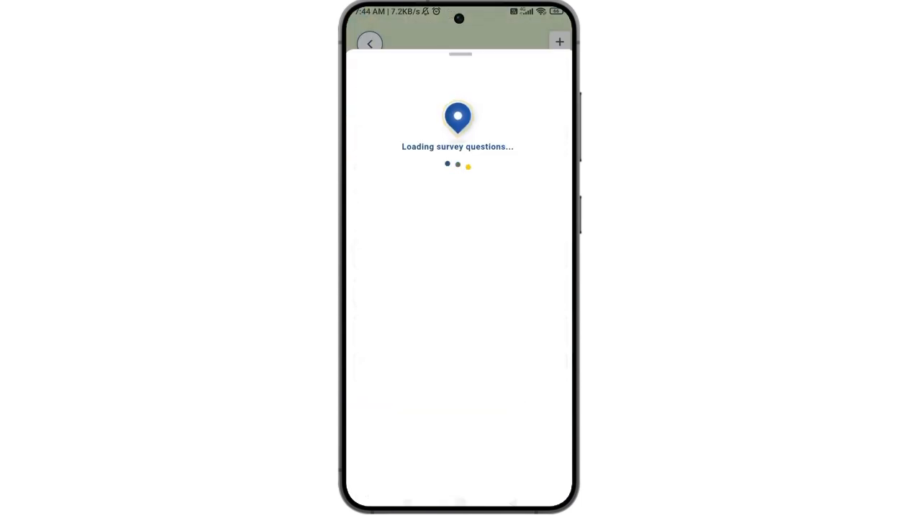
left_click(458, 197)
type("Edakkal caves")
left_click(393, 259)
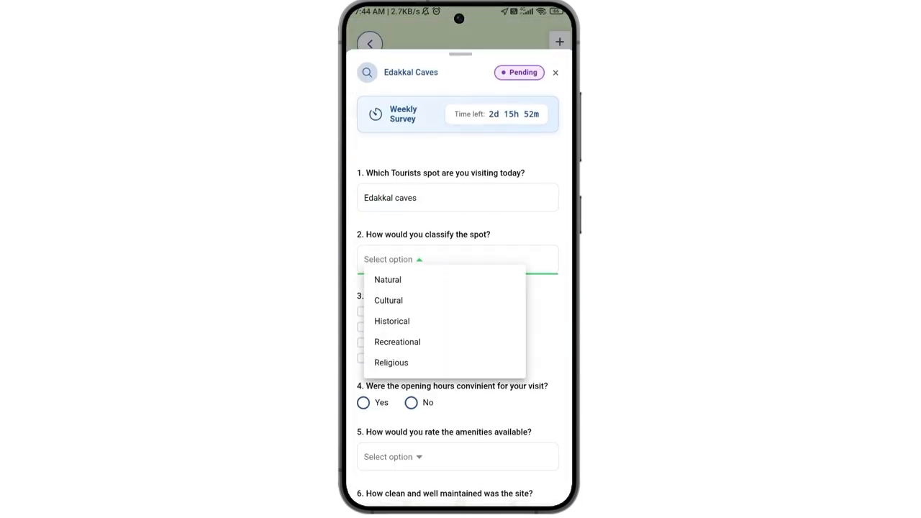
left_click(387, 279)
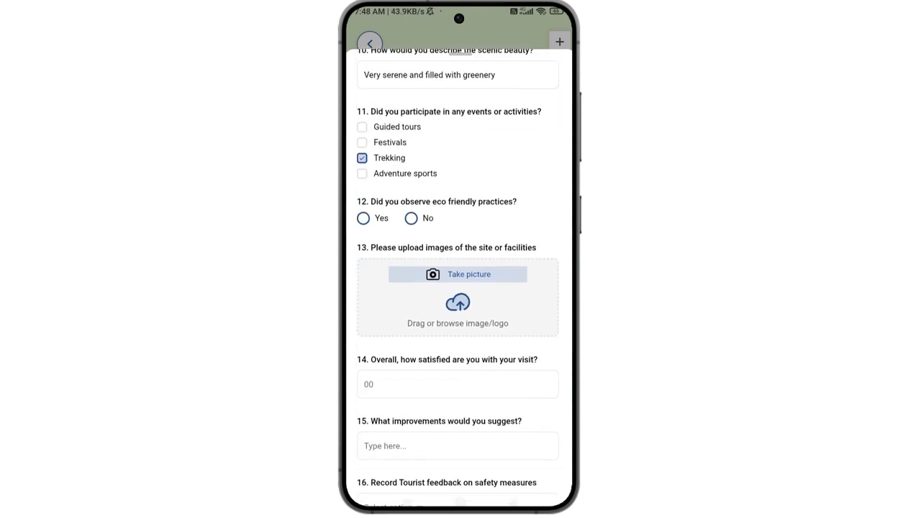
Step: Take a picture for the question on facilities or conditions reported by tourists
scroll(457, 288, "down", 1)
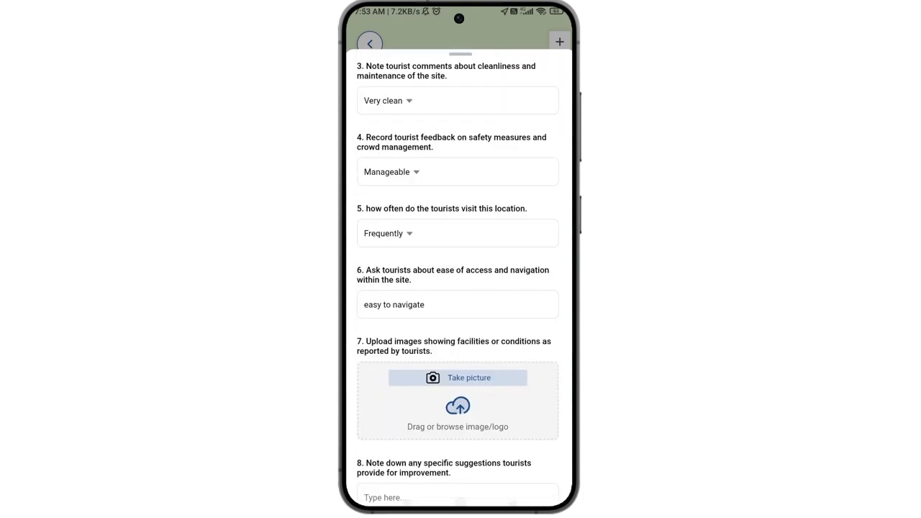
left_click(458, 377)
left_click(458, 438)
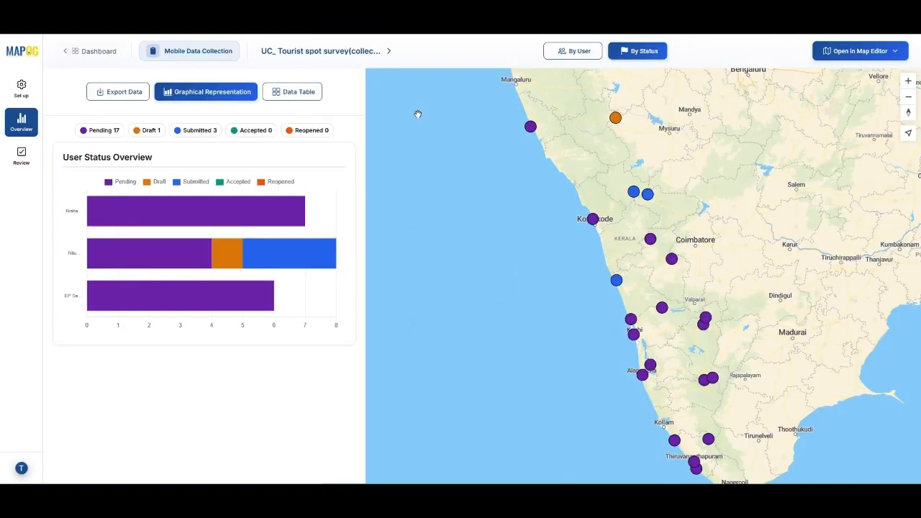
Step: Examine each user's bar in the status overview chart and compare the map points by user and by status
mouse_move(228, 262)
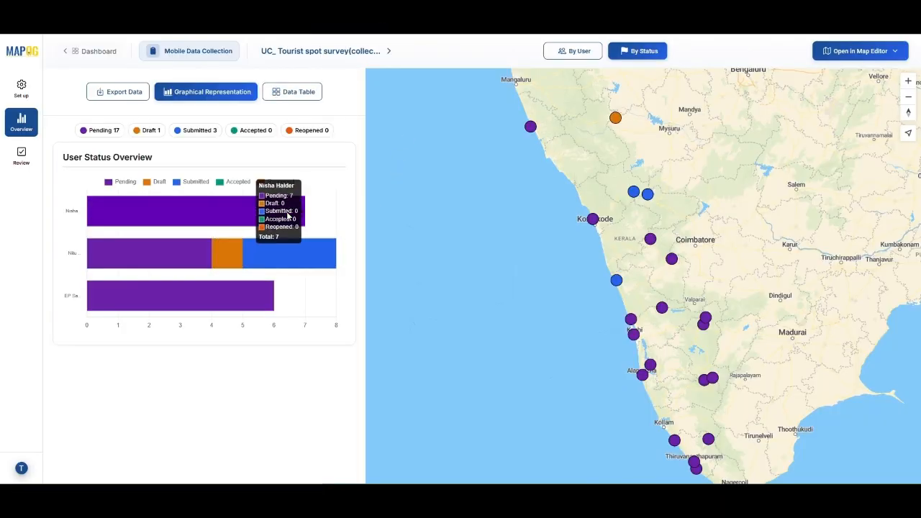
mouse_move(227, 295)
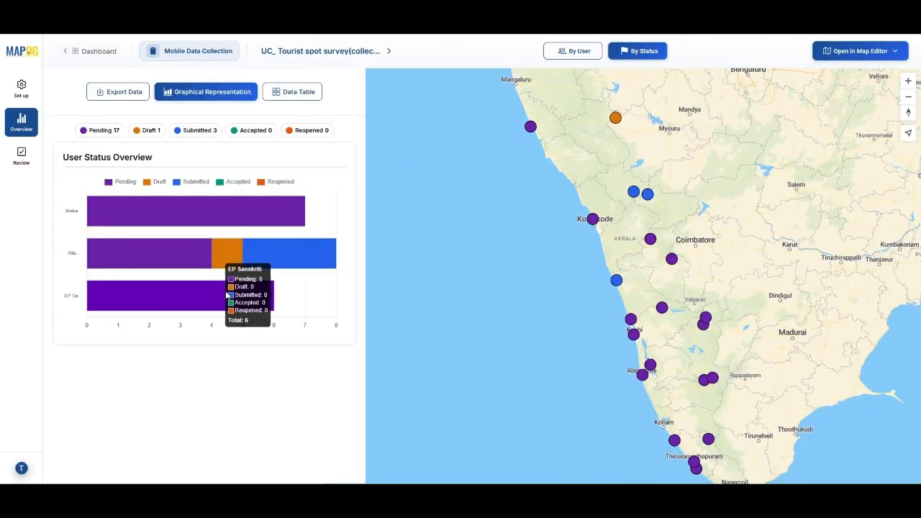
left_click(572, 58)
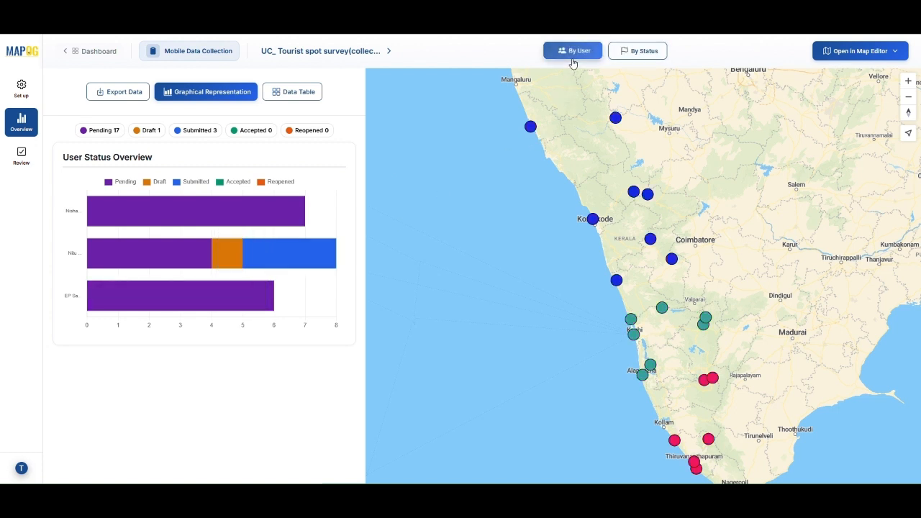
left_click(639, 50)
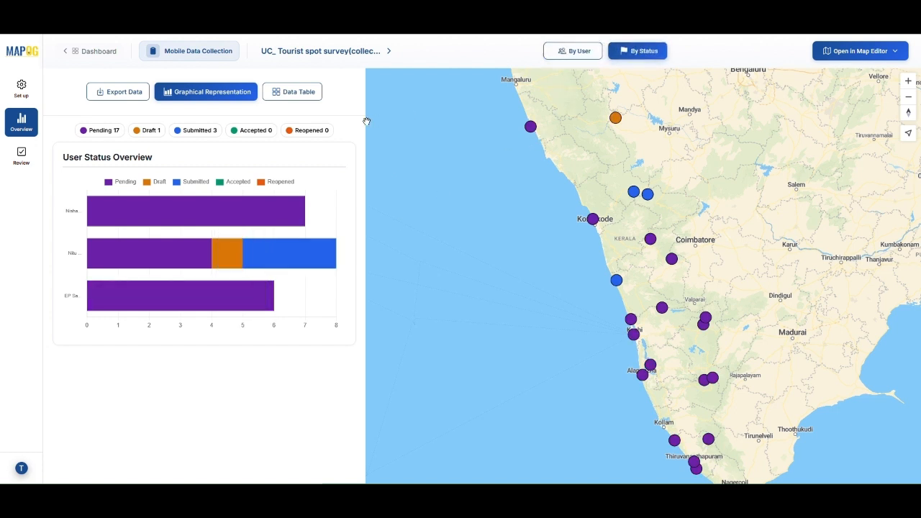
Step: Filter the survey data table by the Draft, Pending and Submitted statuses and by the second user's answers
left_click(292, 91)
left_click(119, 154)
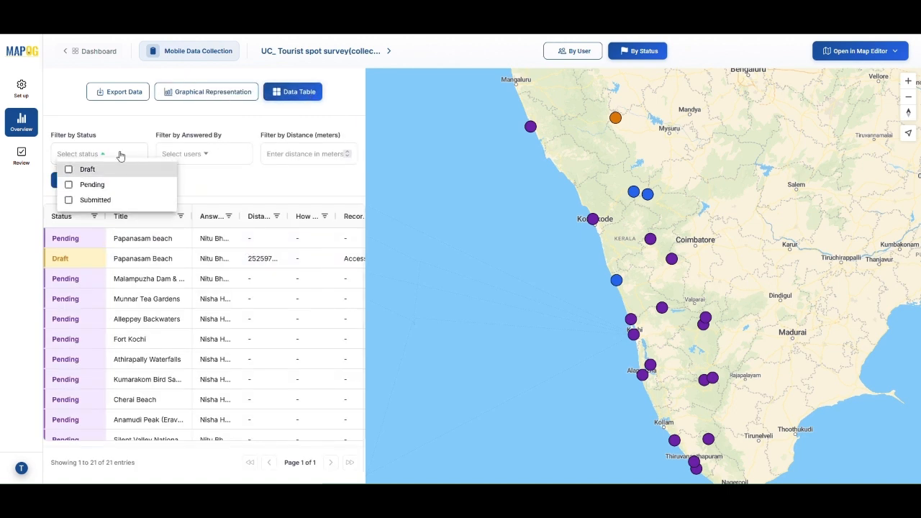
left_click(69, 200)
left_click(192, 154)
left_click(172, 199)
left_click(82, 188)
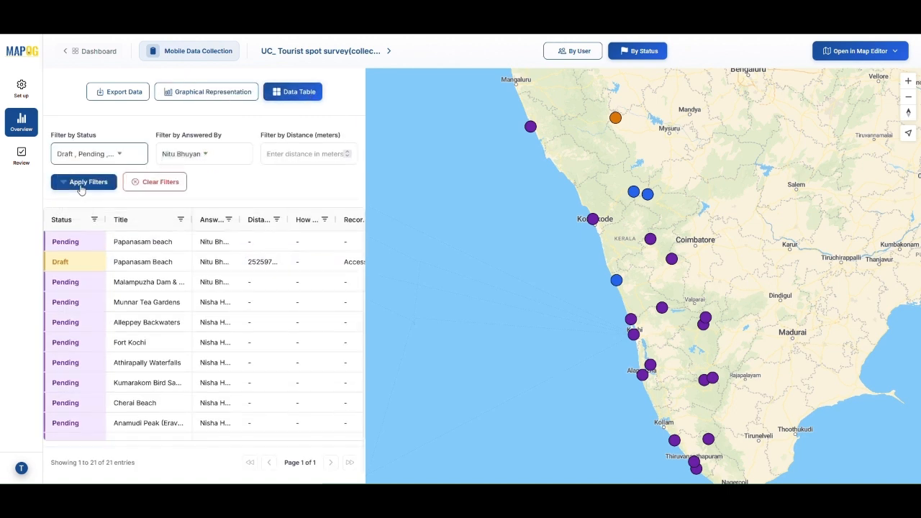
Step: Filter the overall experience rating column for values containing "good", adding a second condition containing "hotels" and clearing it again
left_click(276, 220)
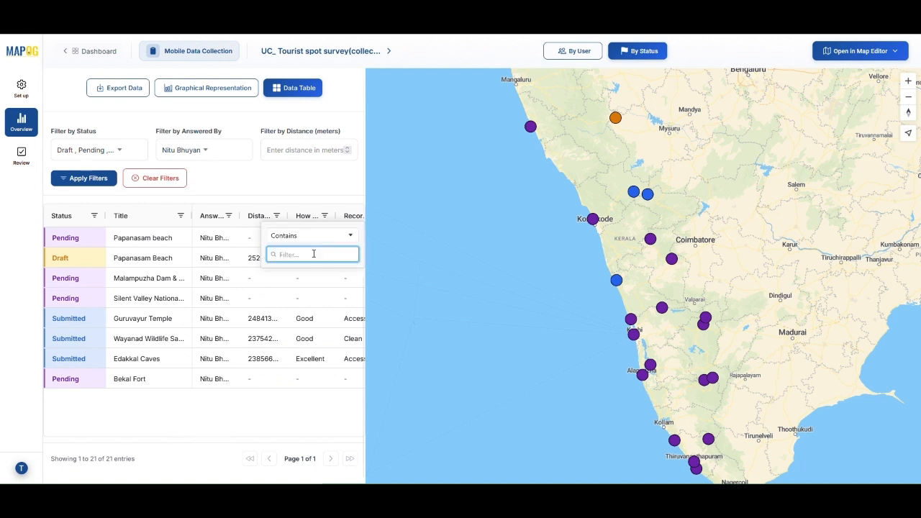
type("good")
left_click(309, 302)
type("better")
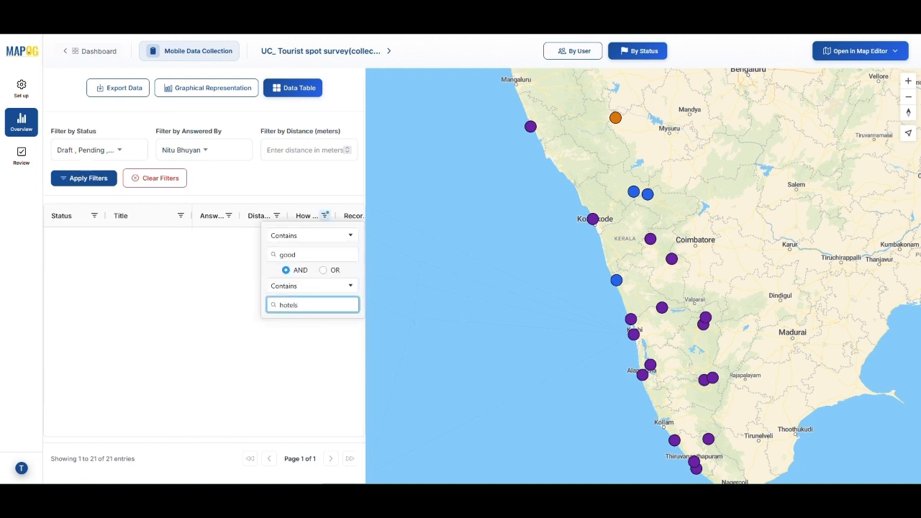
key("BackSpace")
key("BackSpace")
key("BackSpace")
key("BackSpace")
key("BackSpace")
key("BackSpace")
Step: Export the survey data by downloading all submitted answers
left_click(134, 93)
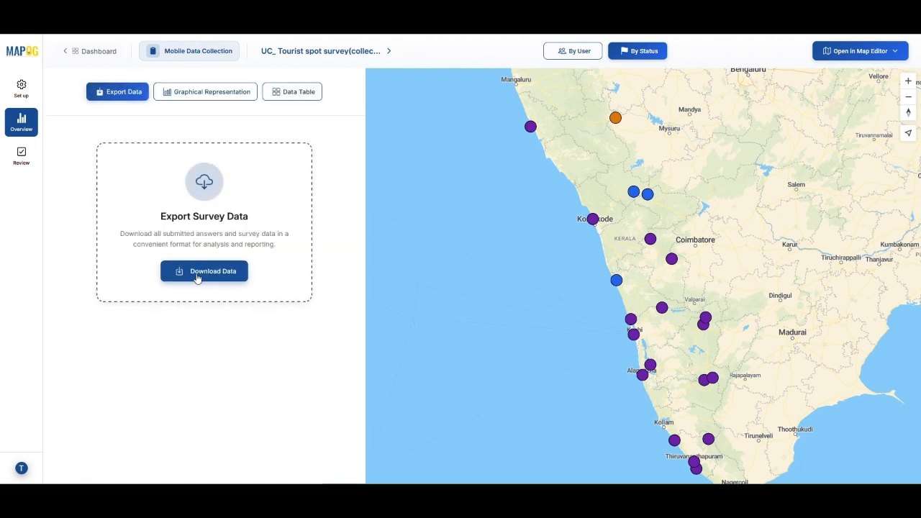
left_click(193, 274)
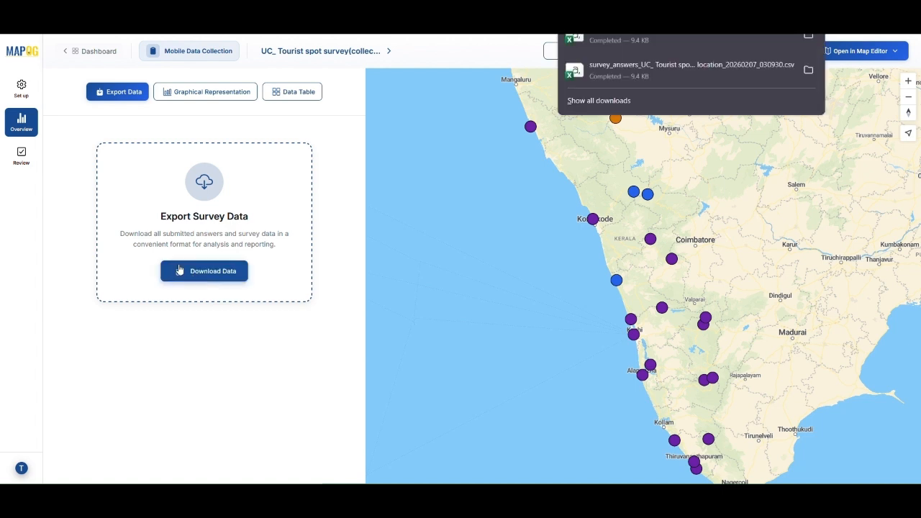
Step: Approve the location update for Silent Valley National Park and submit the Guruvayur Temple survey form with the status Accepted
left_click(16, 163)
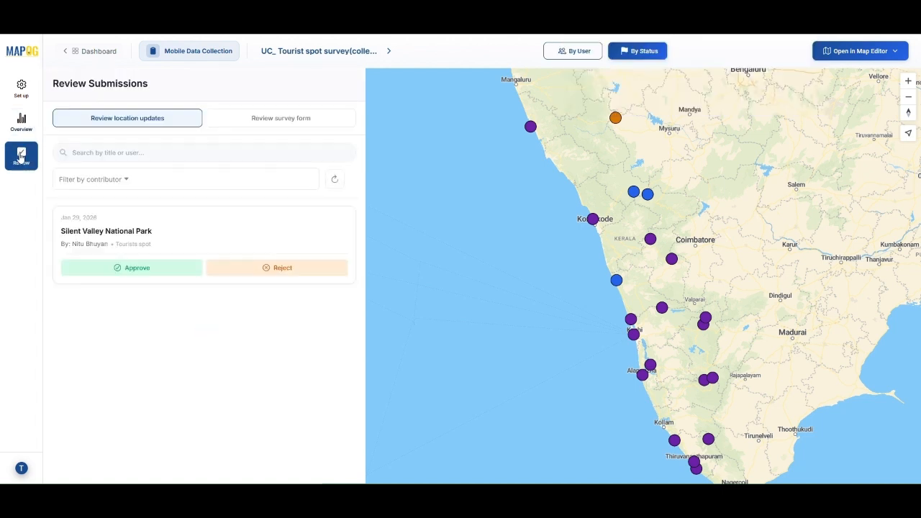
left_click(172, 257)
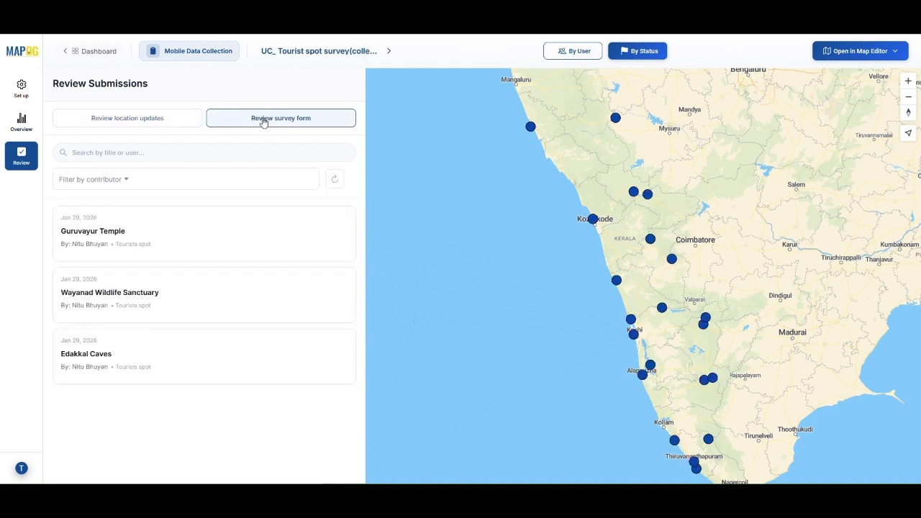
left_click(166, 238)
scroll(173, 277, "down", 10)
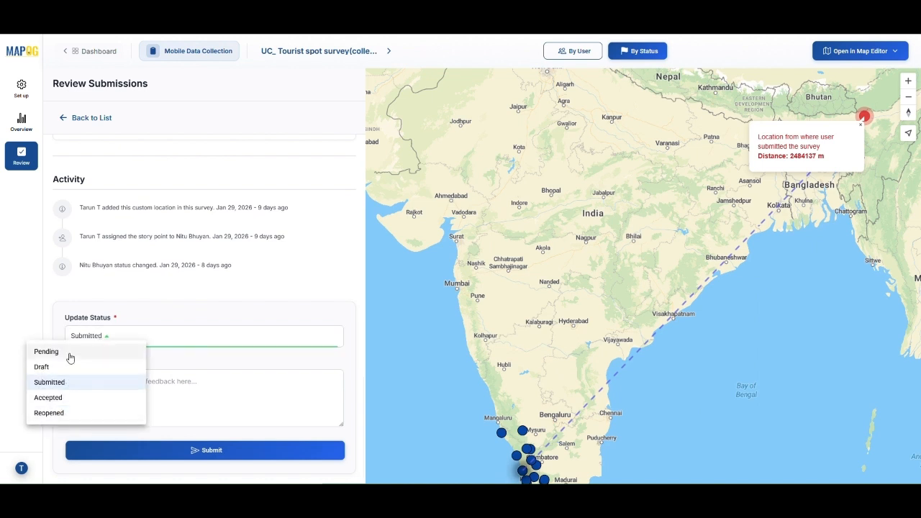
left_click(192, 451)
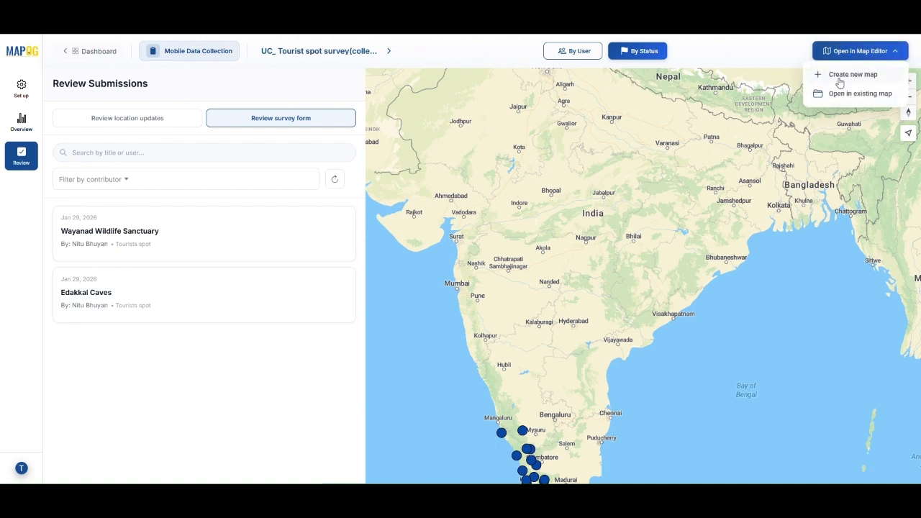
Step: Show the list of existing maps in which the survey can be opened
left_click(852, 95)
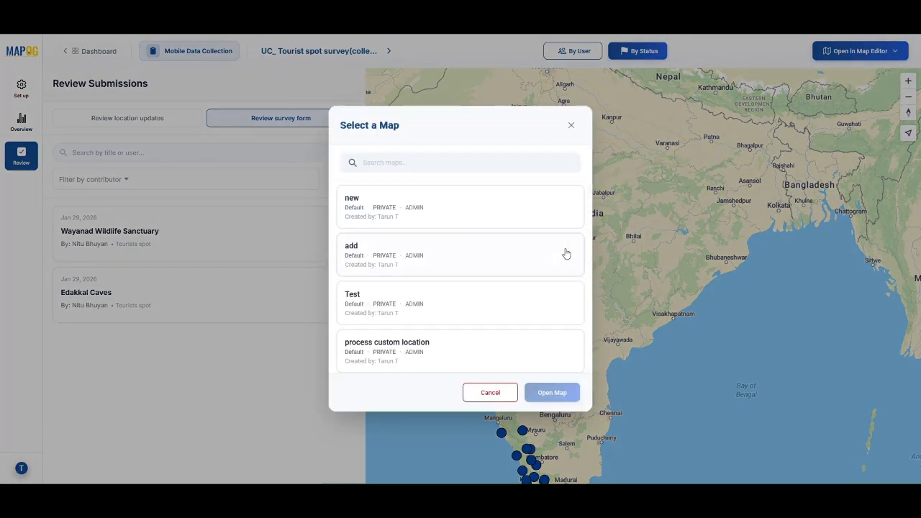
Step: Examine the user status overview chart, the map points grouped by user, and the entries in the survey data table
left_click(22, 122)
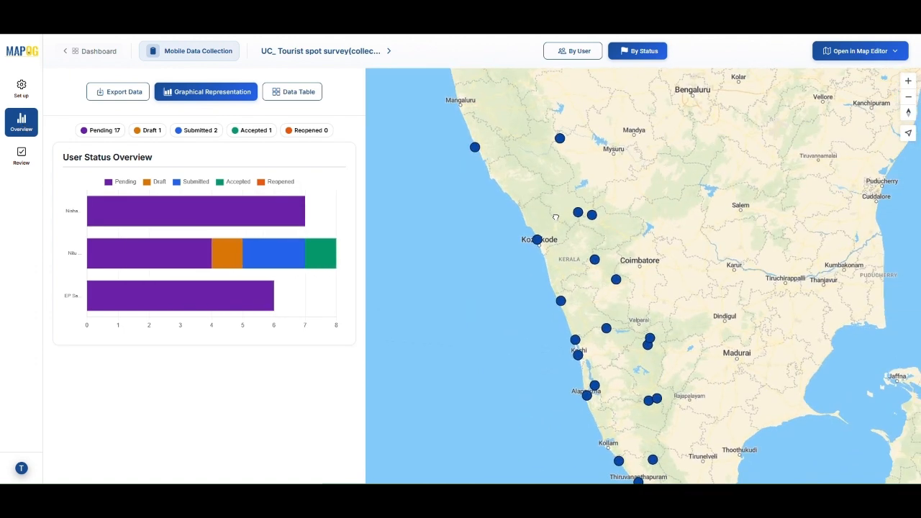
left_click(573, 51)
left_click(293, 92)
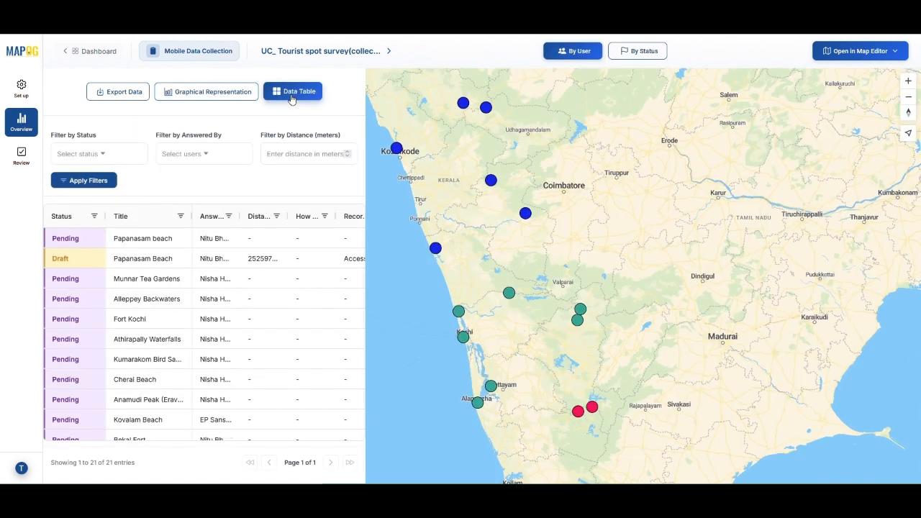
scroll(187, 310, "down", 5)
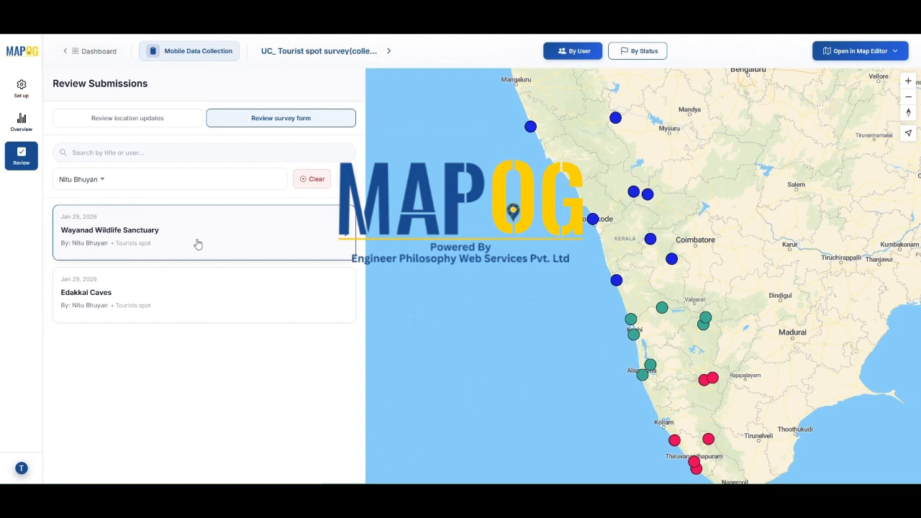
Step: Review the answers and images in the Wayanad Wildlife Sanctuary submission and examine its surrounding survey points on the map
left_click(198, 244)
scroll(196, 243, "down", 3)
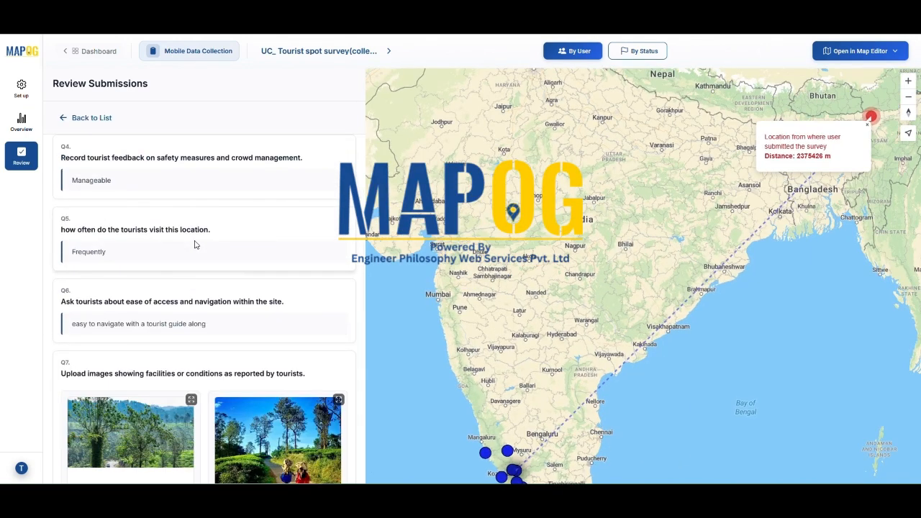
scroll(195, 243, "down", 5)
scroll(195, 243, "up", 10)
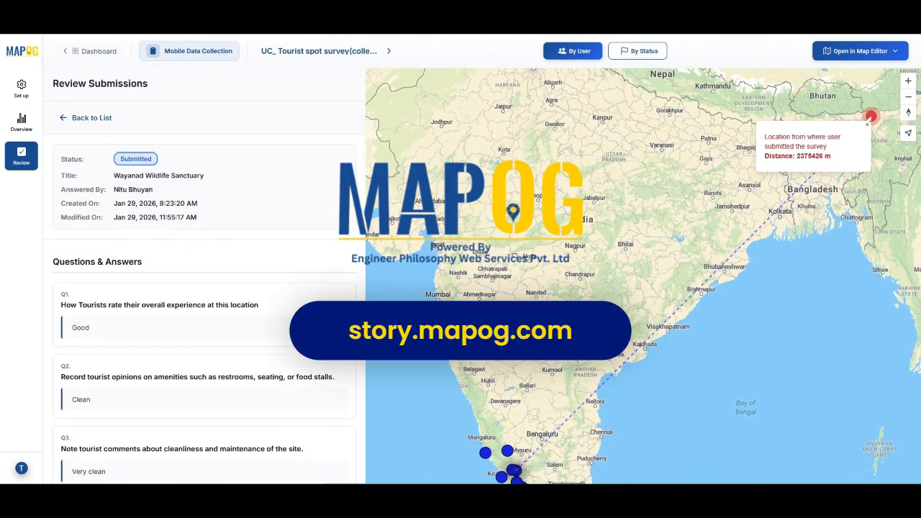
left_click_drag(626, 412, 625, 208)
scroll(518, 273, "up", 5)
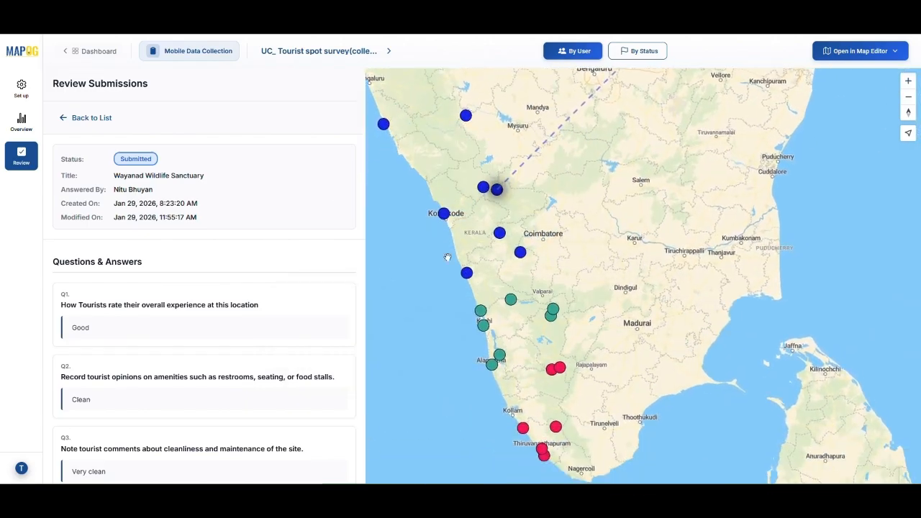